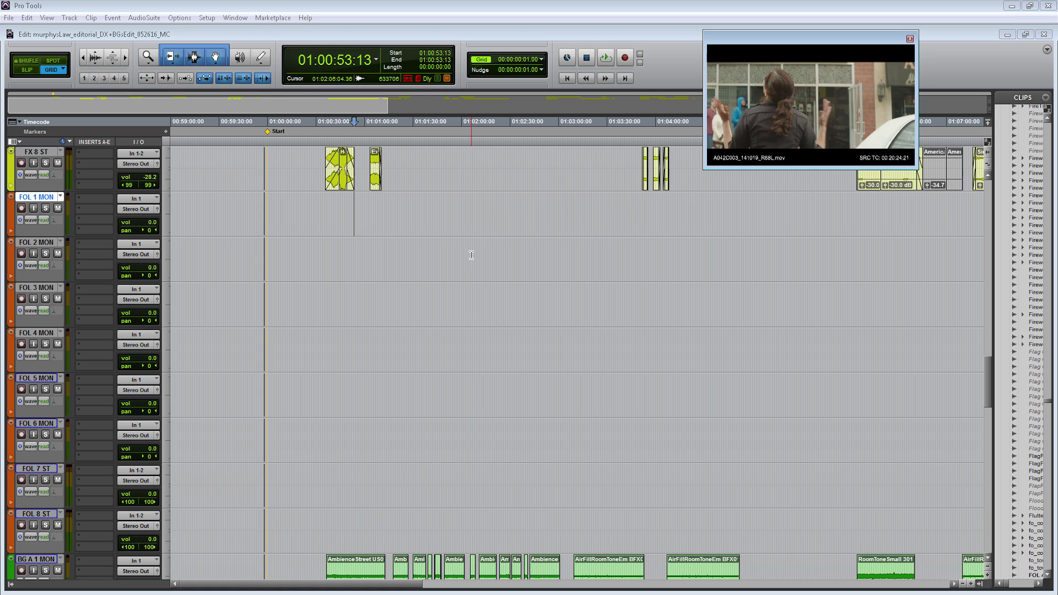
Set up a new blank session with a 48 kHz sample rate.
click(471, 255)
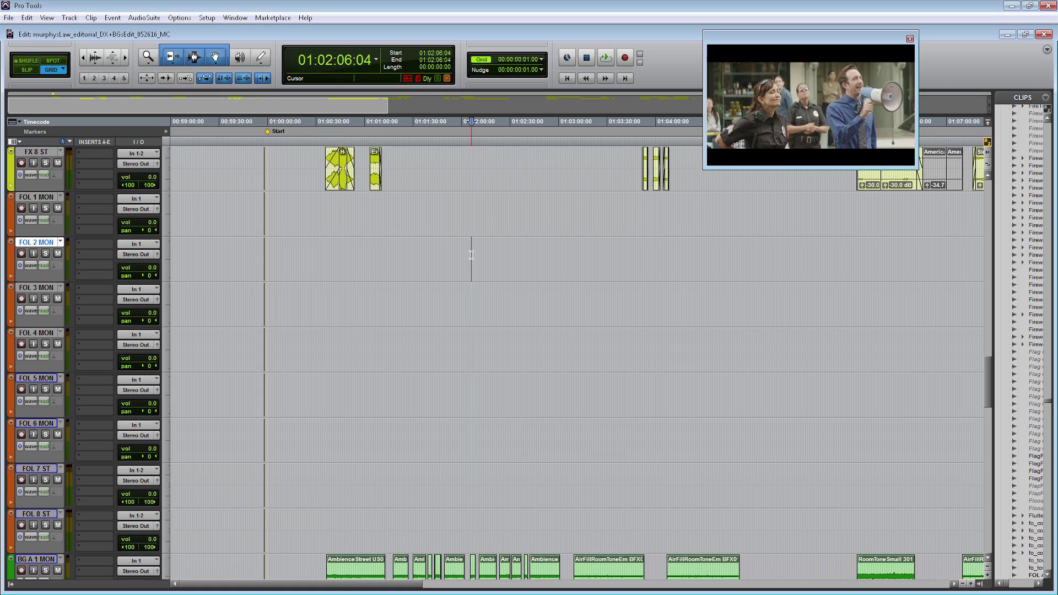
key(ctrl+n)
click(455, 156)
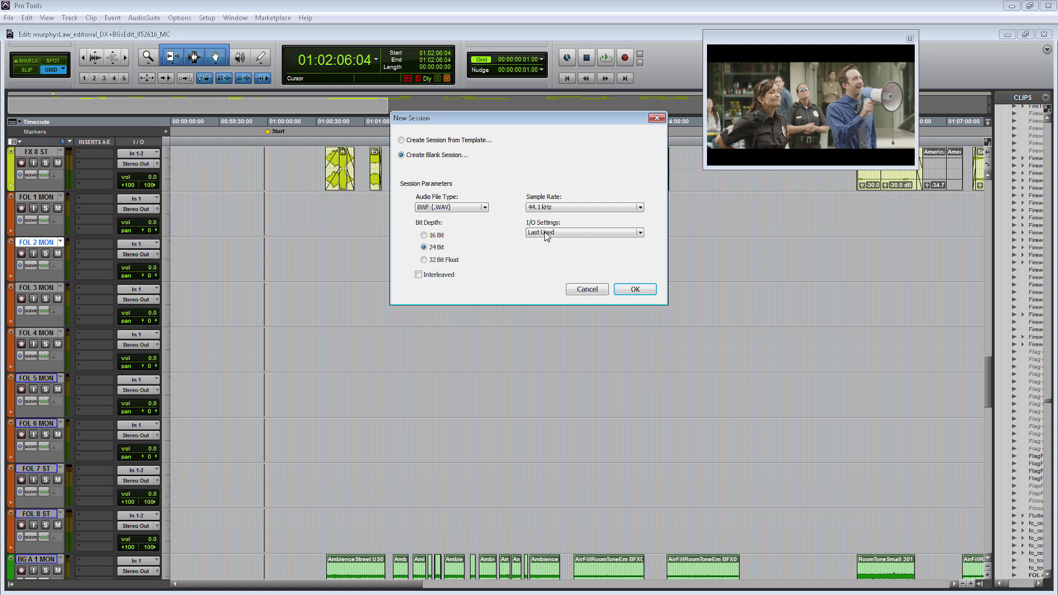
click(551, 207)
click(552, 221)
click(634, 289)
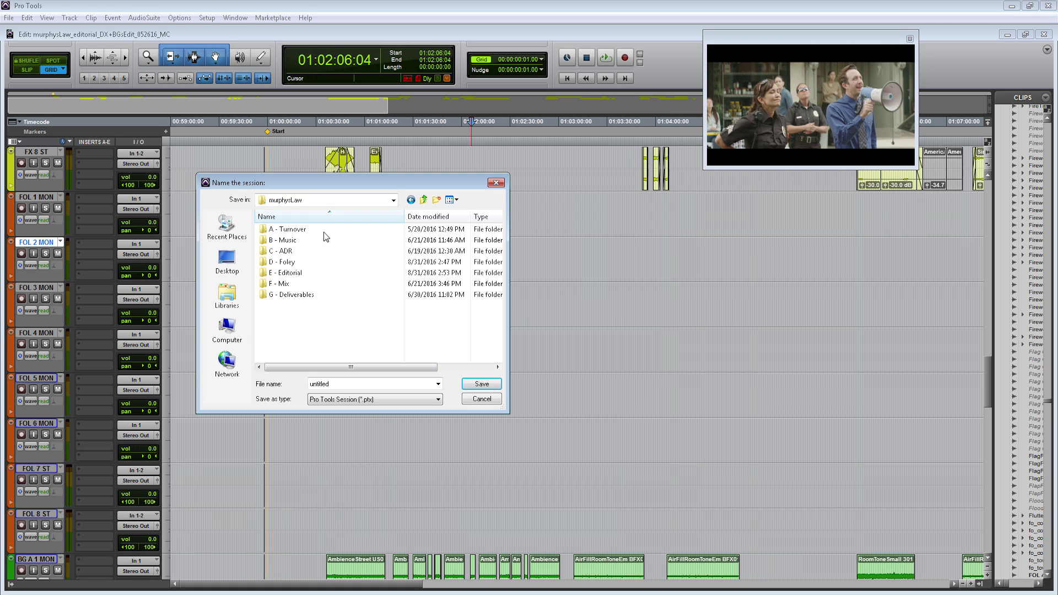
Name the new session musphysLaw_FOL_Cued in the D - Foley folder, saving the changes to the session that is still open.
double_click(317, 261)
double_click(342, 386)
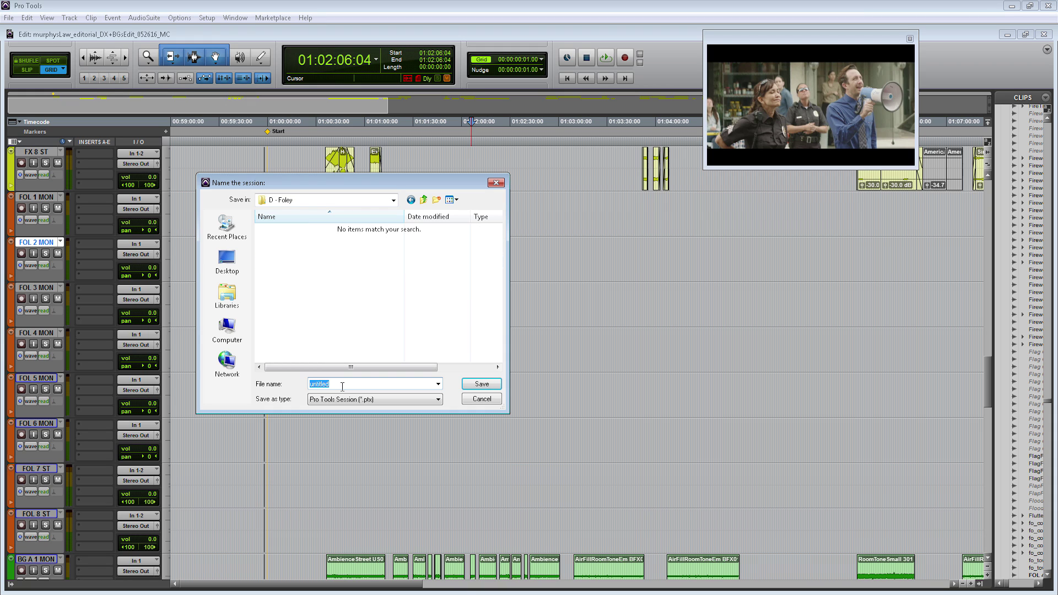
text(musphysLaw_FOL_Cued)
key(Return)
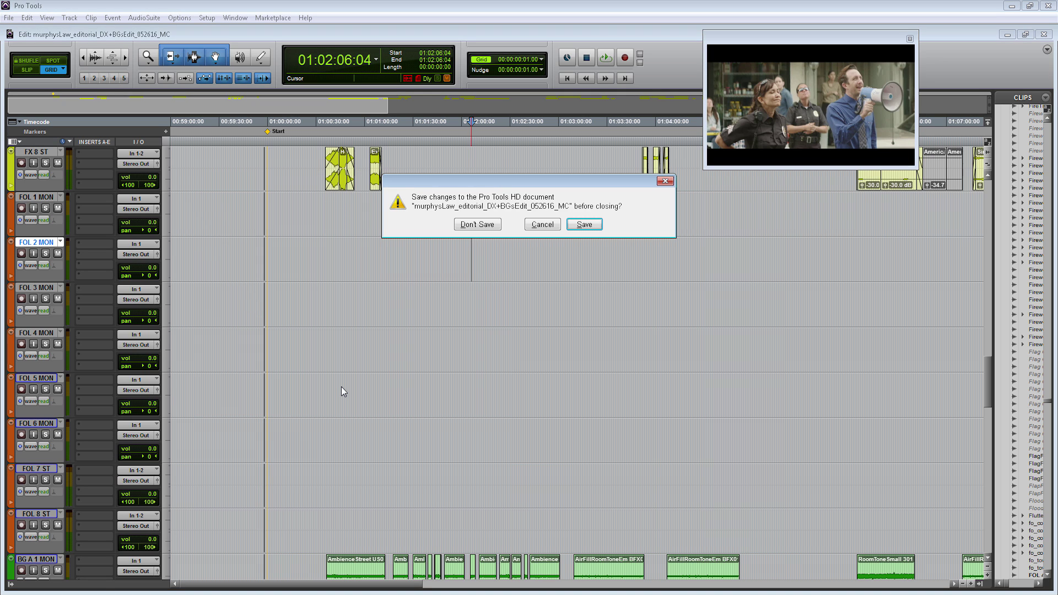
key(Return)
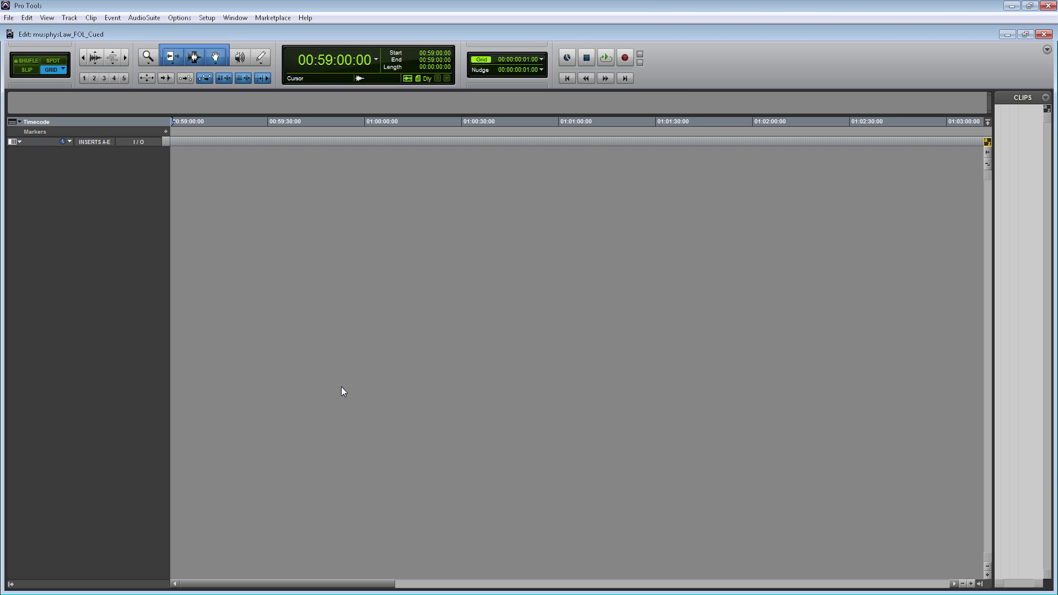
Import the MurphysLawPicturelock video and GUIDE stereo audio as new tracks from the murphysLaw_editorial_DX+BGsEdit_052616_MC session.
key(alt+shift+i)
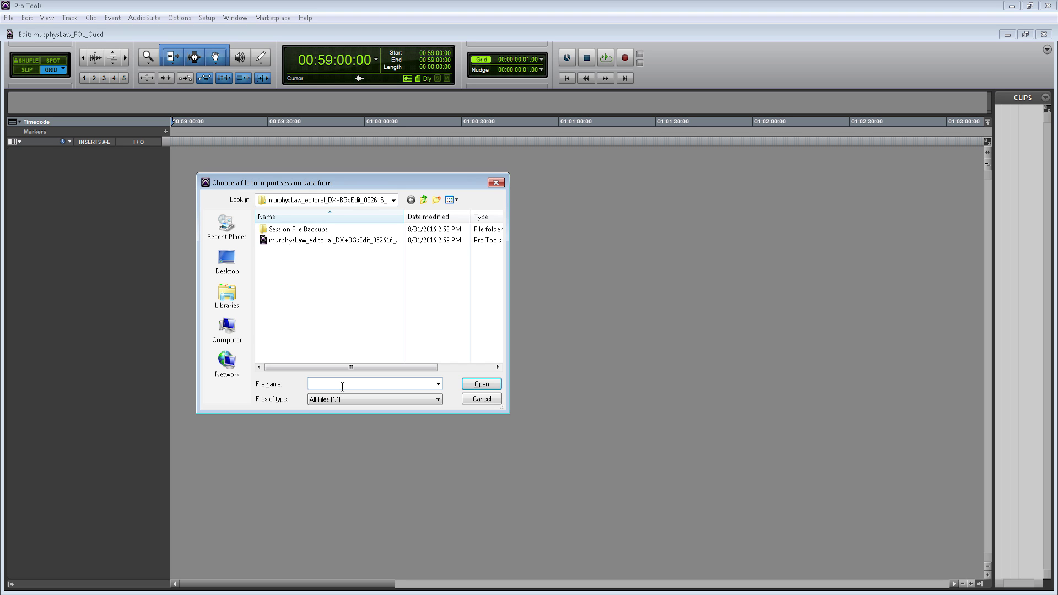
double_click(355, 243)
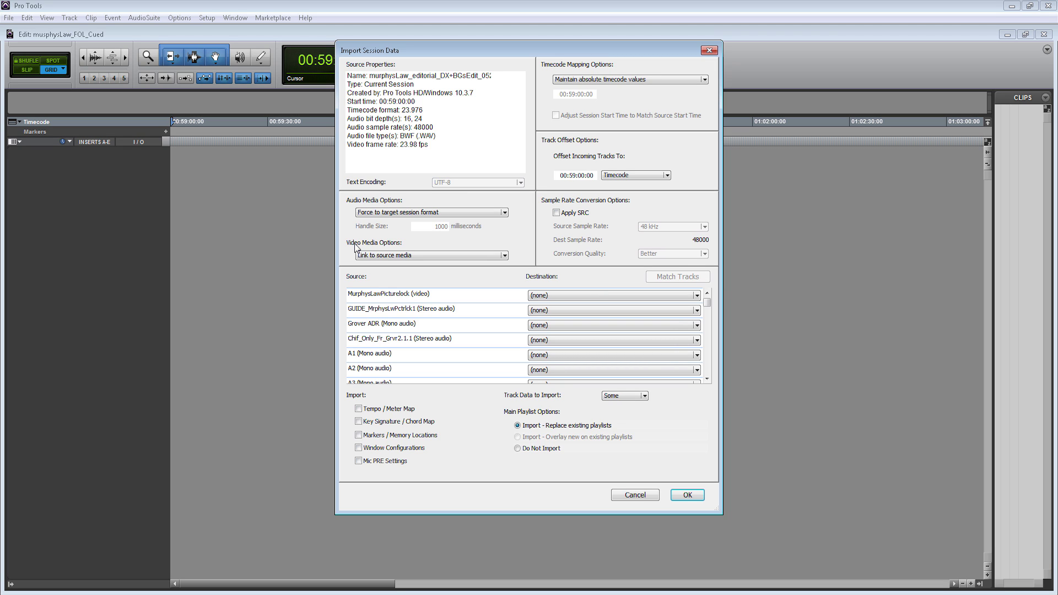
click(440, 298)
shift+click(441, 312)
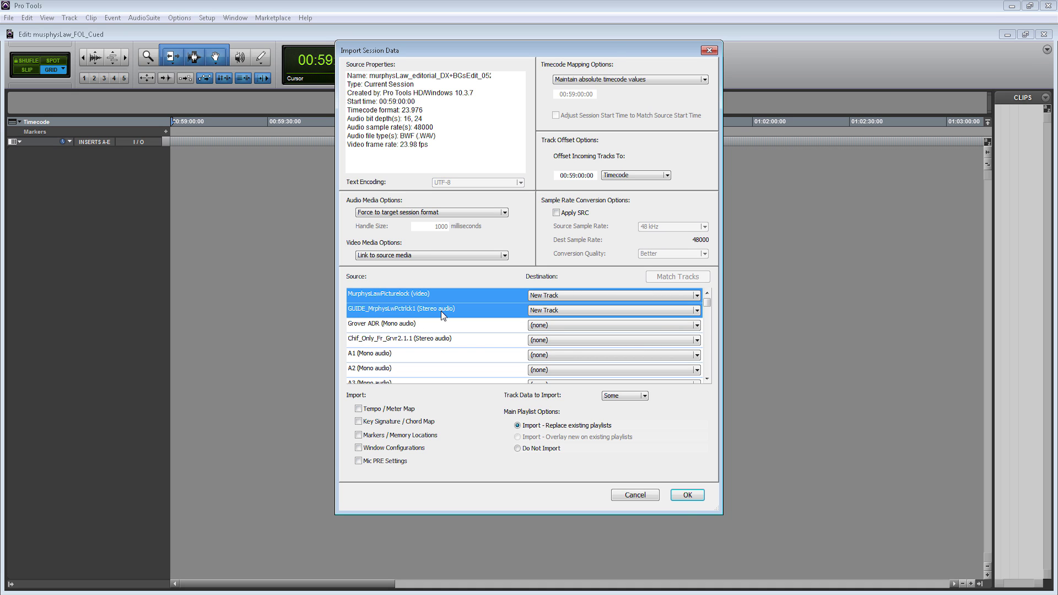
click(683, 499)
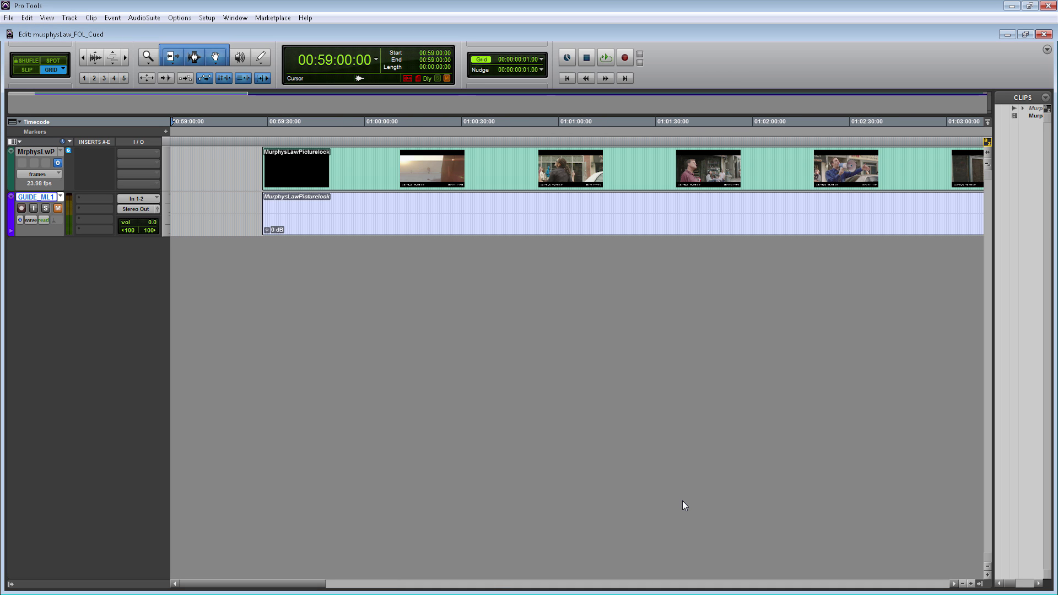
Import tracks FOL 1 MON through FOL 8 ST as new tracks from the same editorial session.
key(alt+shift+i)
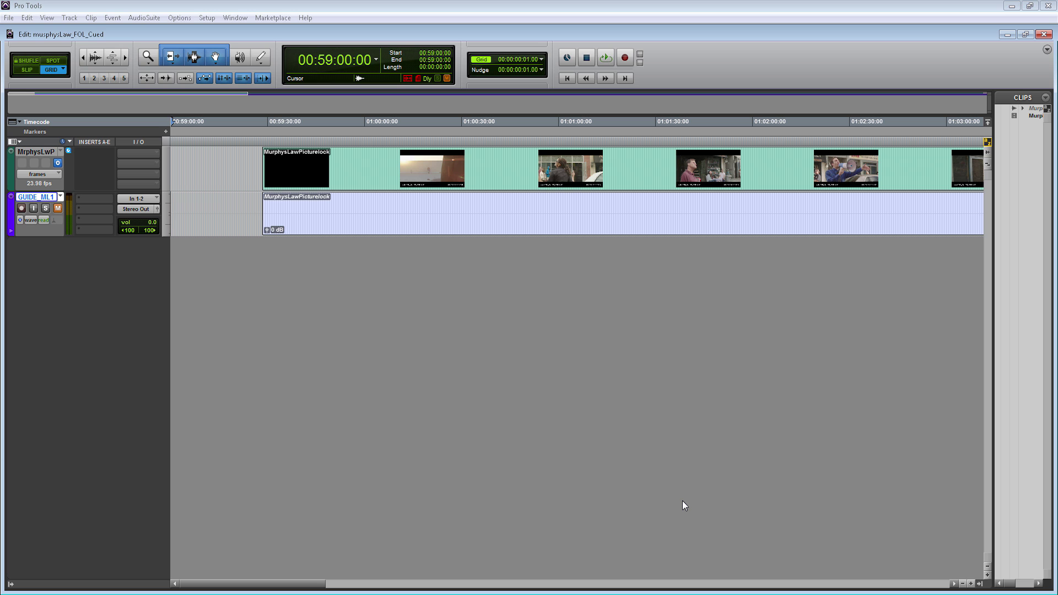
double_click(331, 240)
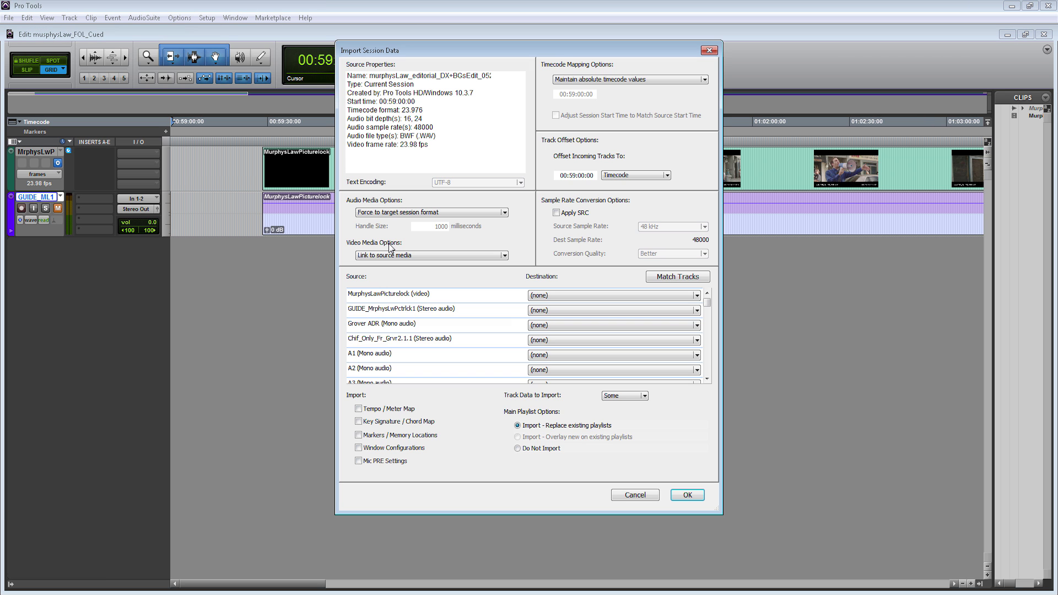
scroll(448, 324, down, 10)
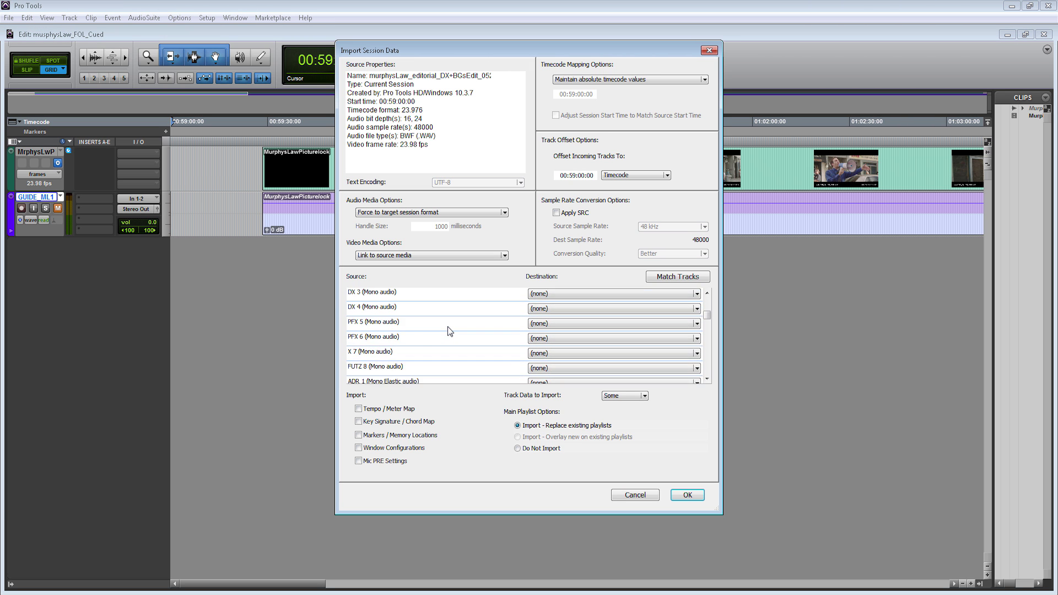
scroll(448, 329, down, 10)
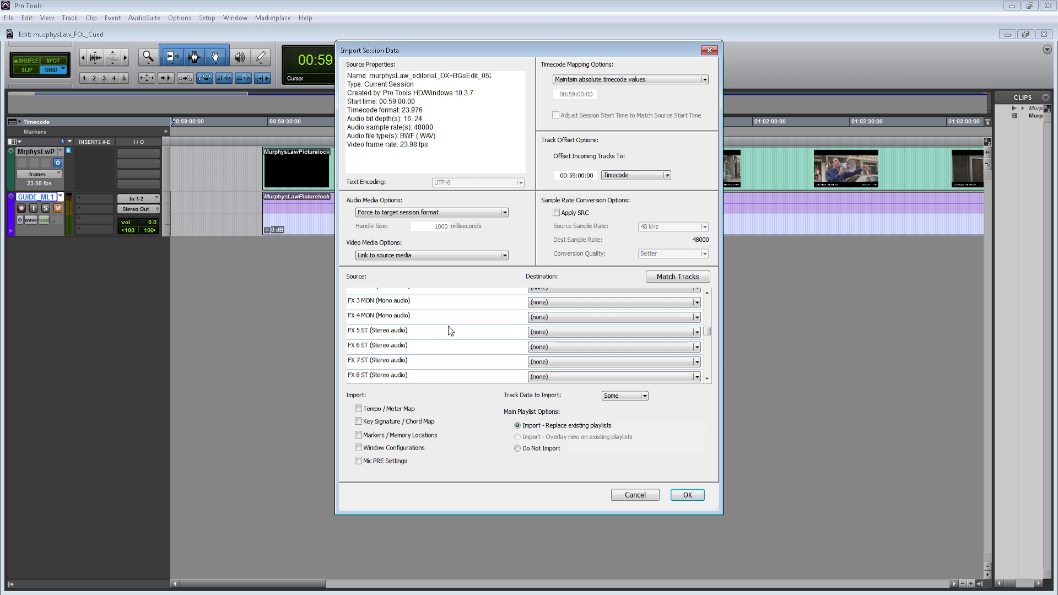
click(407, 337)
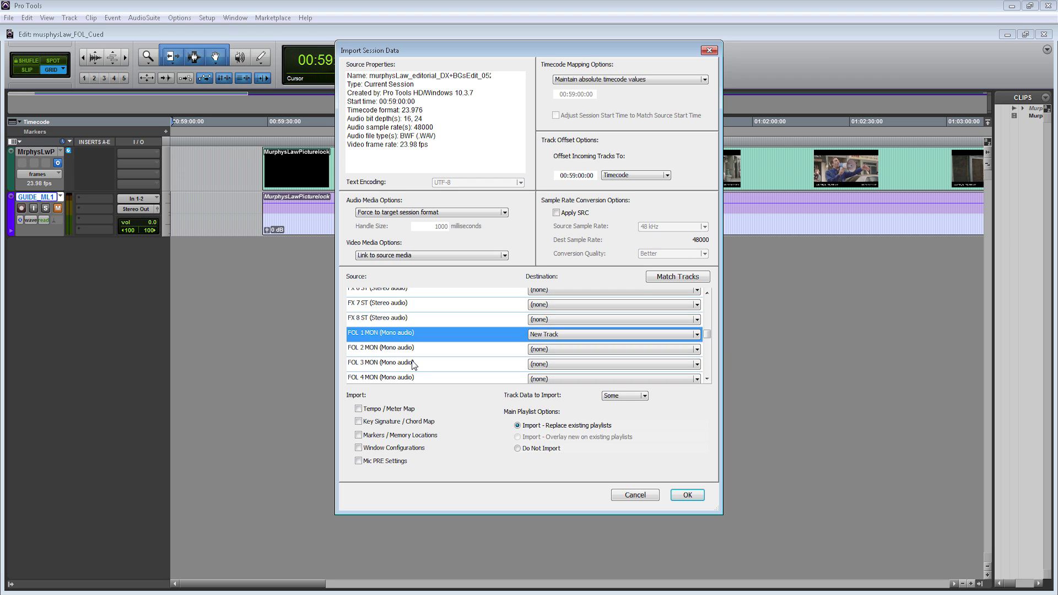
scroll(410, 366, down, 5)
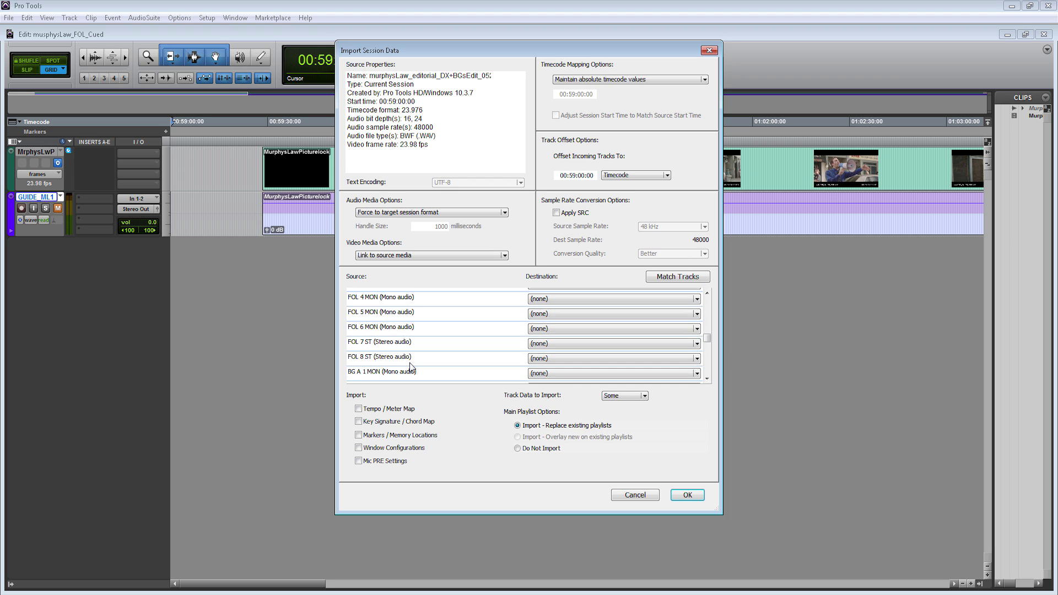
shift+click(396, 329)
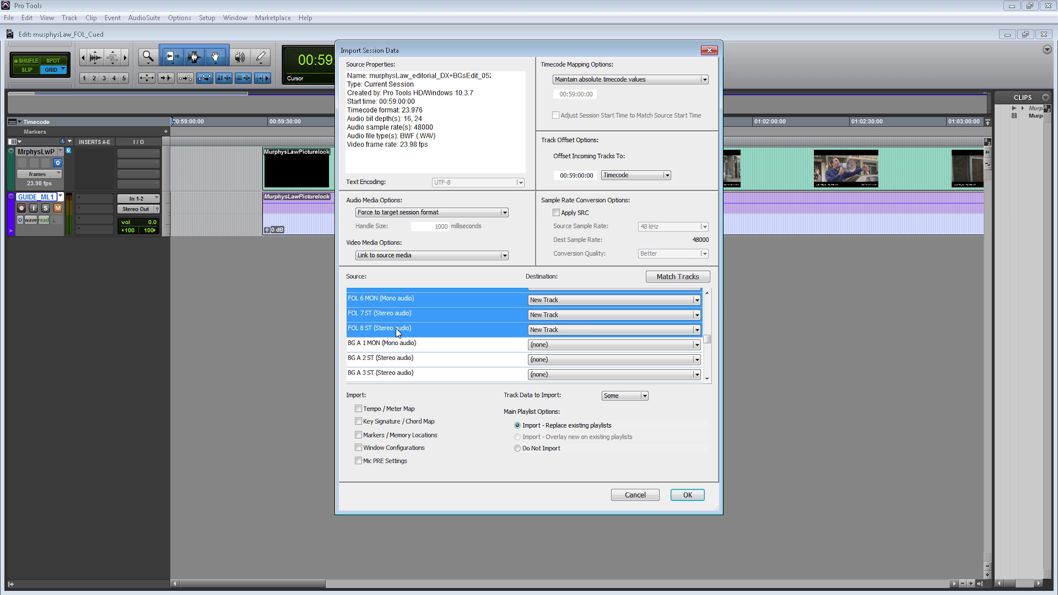
click(687, 493)
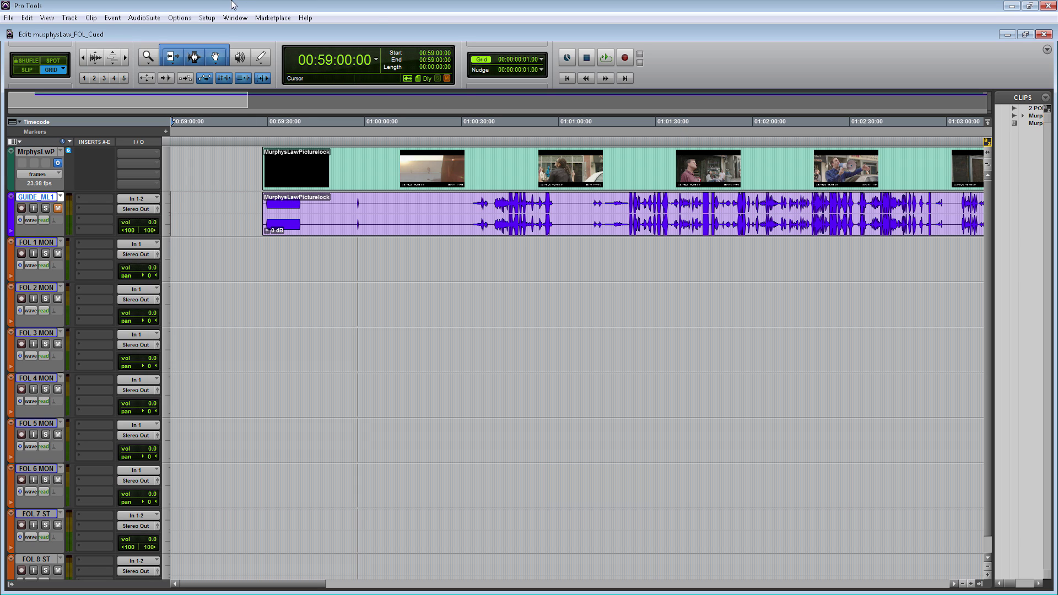
Show the video window and place the edit cursor on FOL 1 MON at 01:00:41:07.
click(235, 18)
click(238, 257)
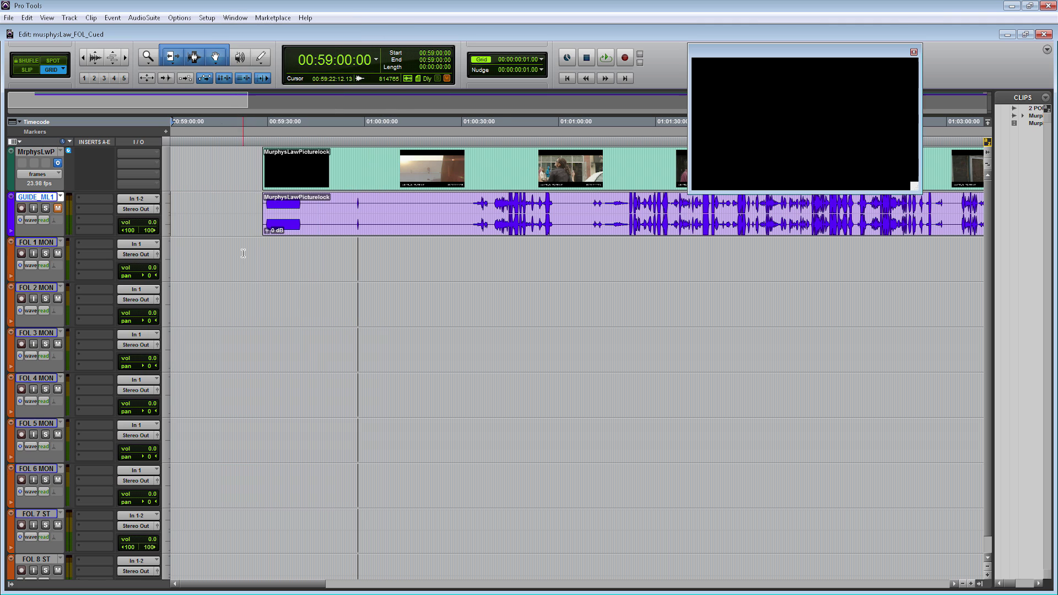
click(497, 250)
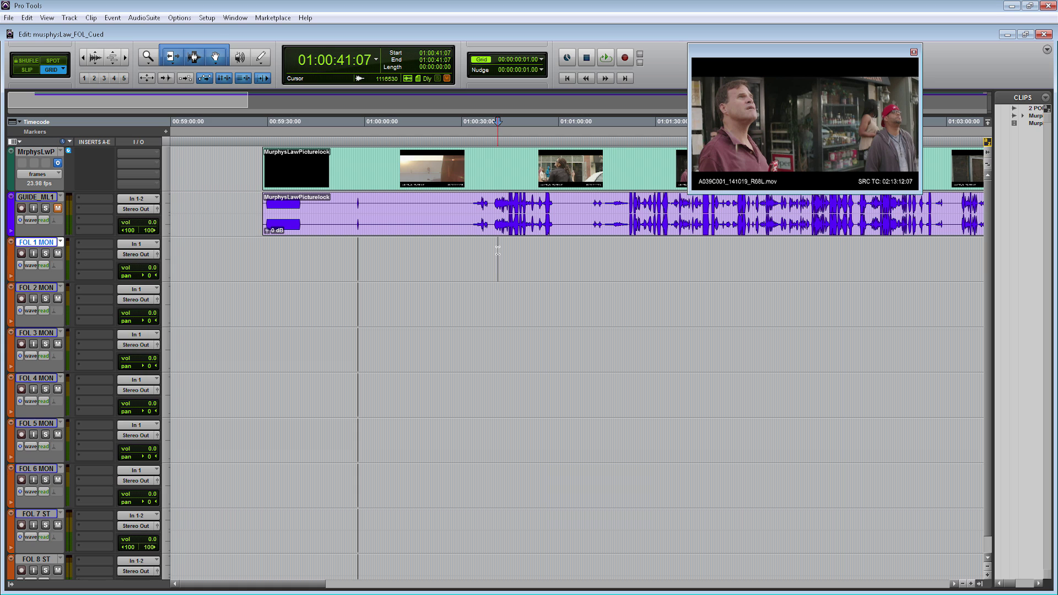
Display the track comments column and enter "Props" as the comment for FOL 1 MON and FOL 2 MON.
click(14, 141)
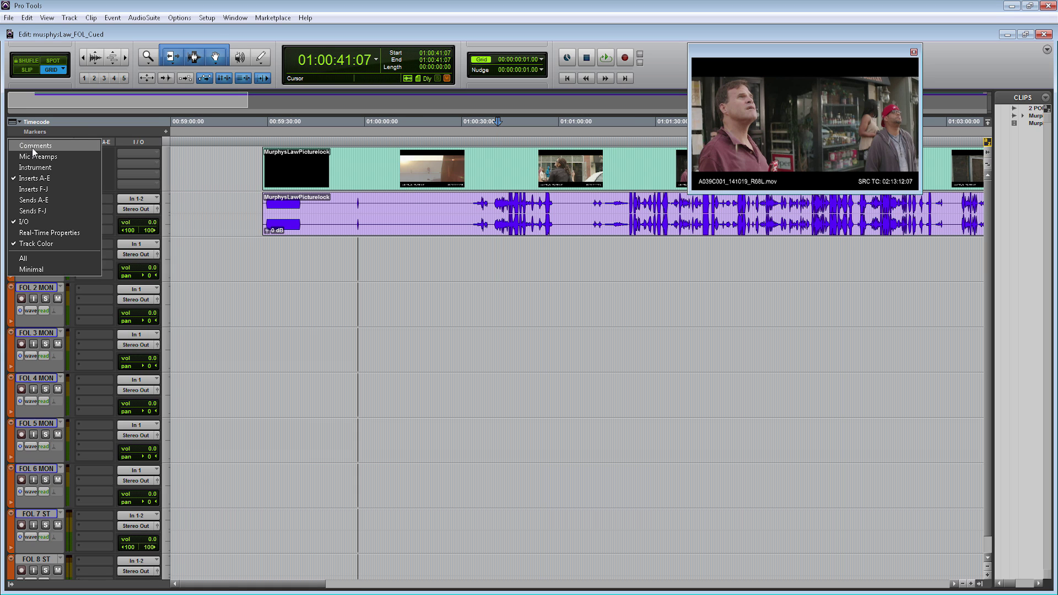
click(32, 147)
click(96, 261)
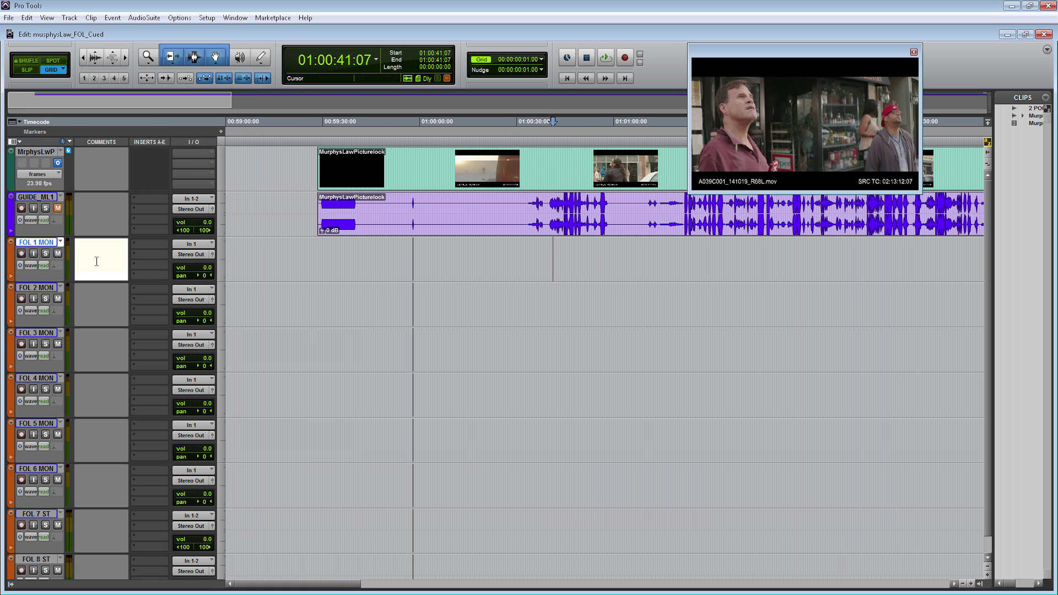
text(Props)
click(87, 302)
text(Pro)
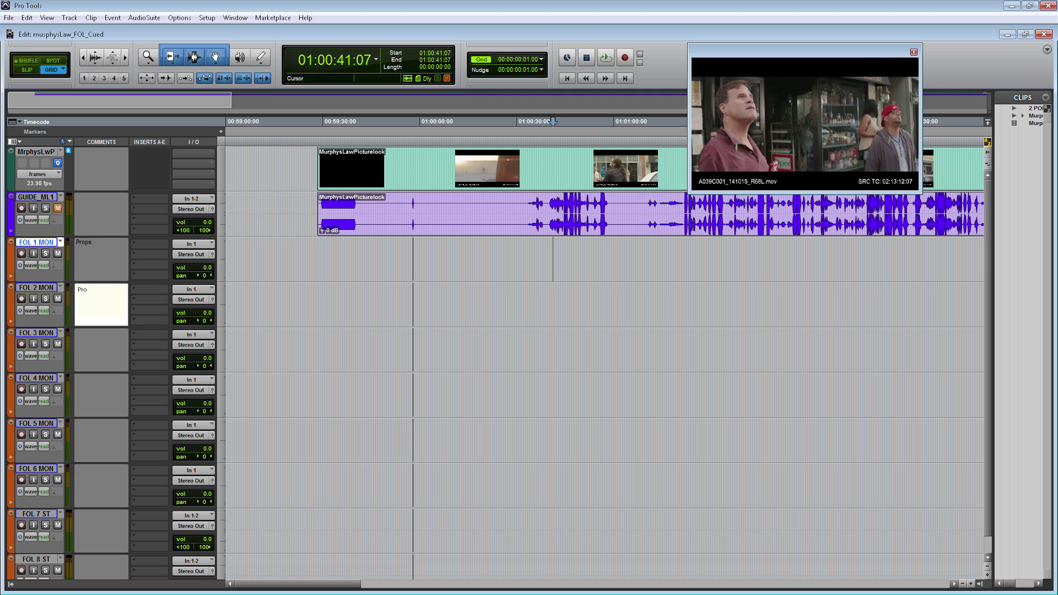
text(ps)
Comment FOL 3 MON and FOL 4 MON as "Footsteps", and FOL 5 MON and FOL 6 MON as "Cloth".
click(87, 352)
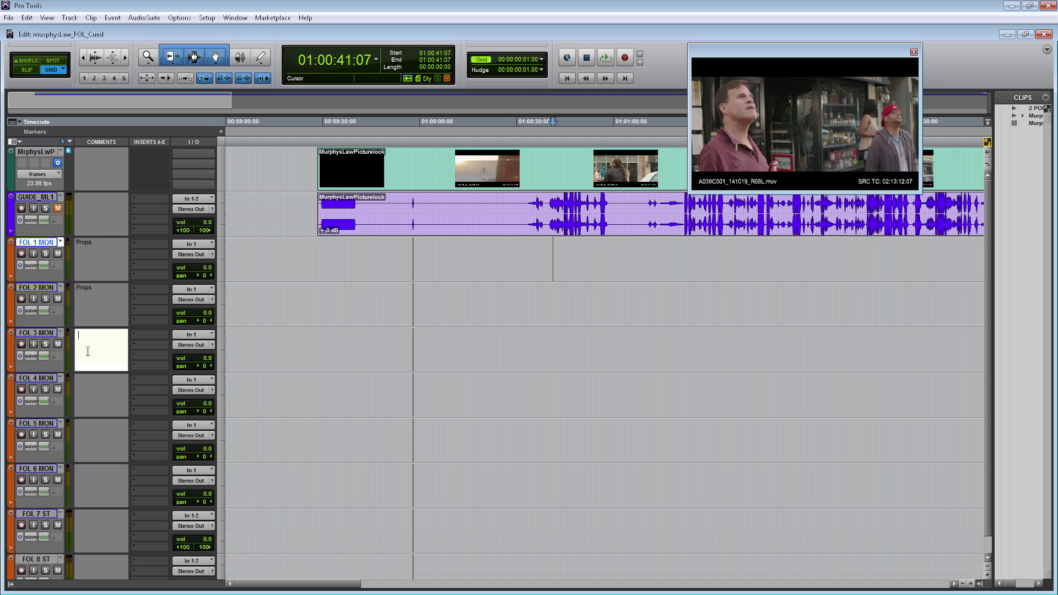
text(Footsteps)
key(Tab)
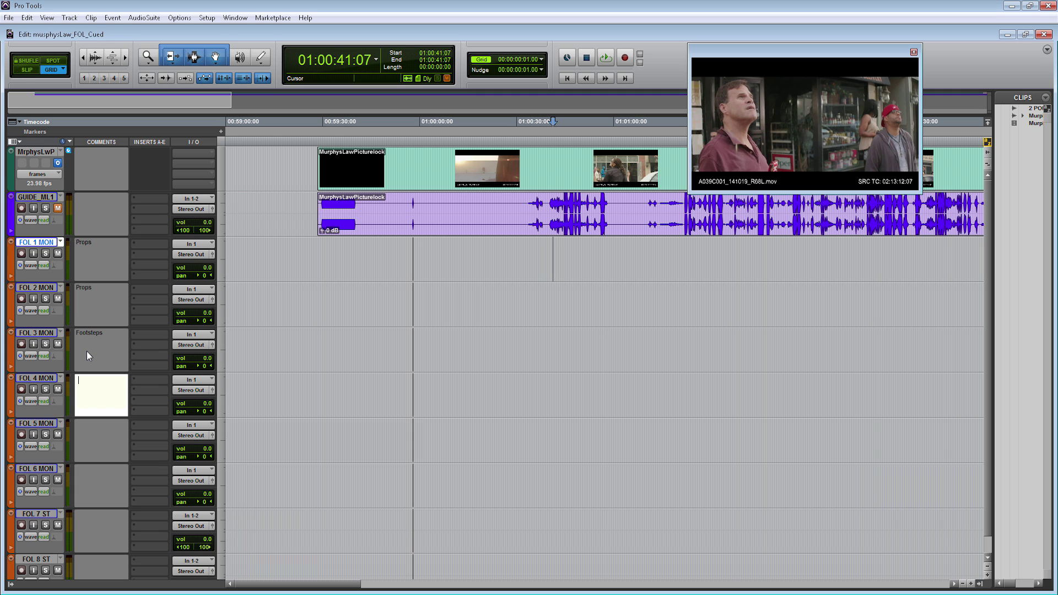
text(Footsteps)
key(Tab)
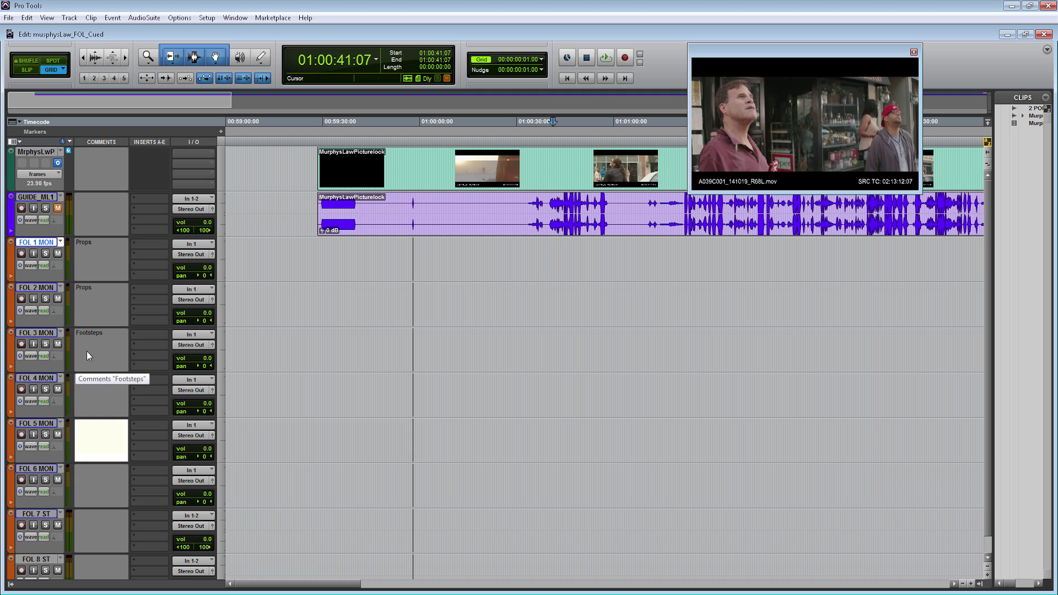
text(Cloth)
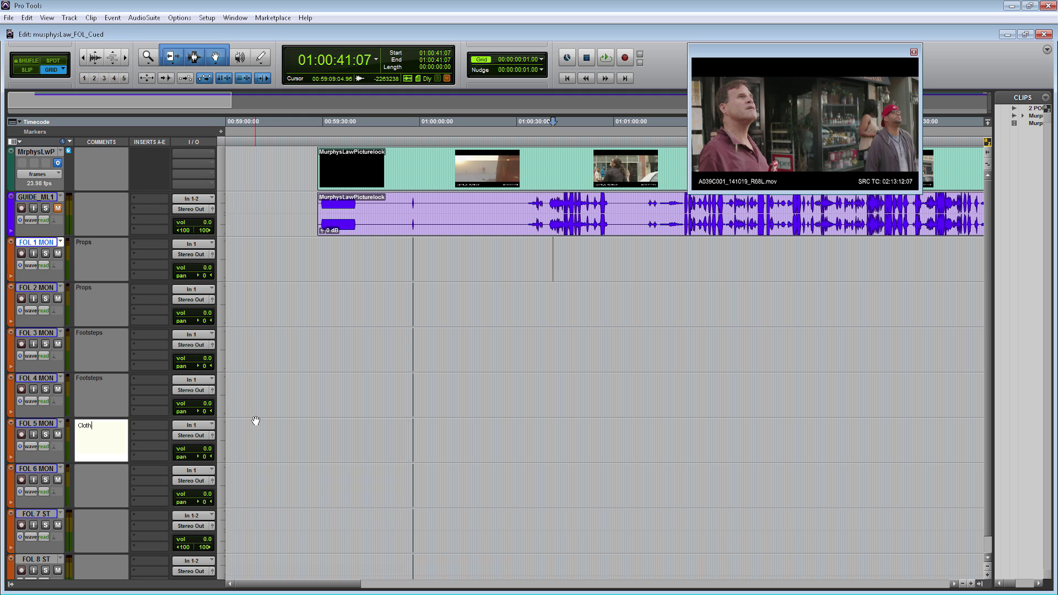
key(Tab)
text(Cloth)
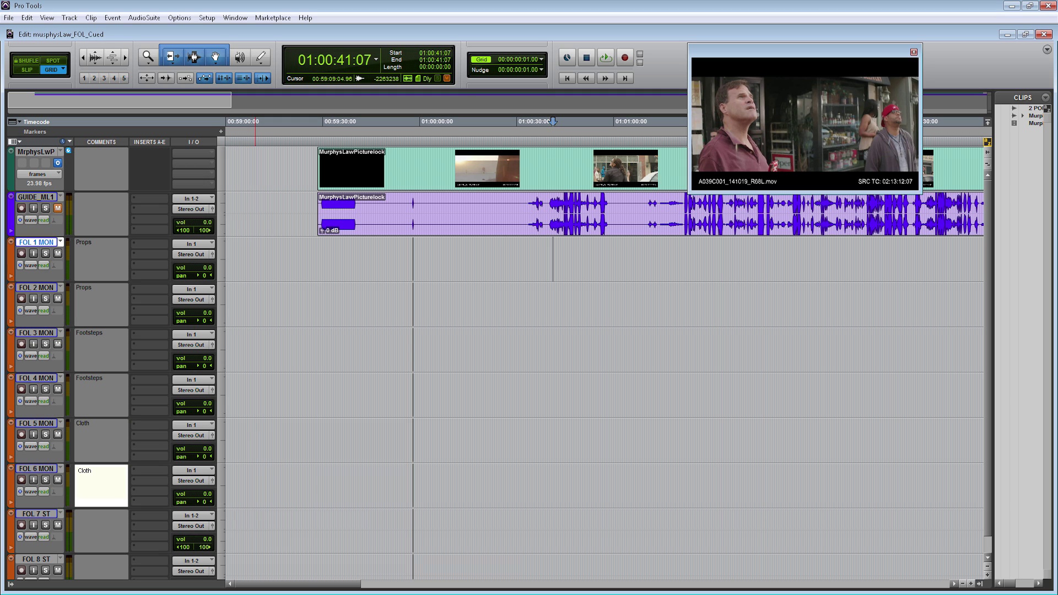
key(Tab)
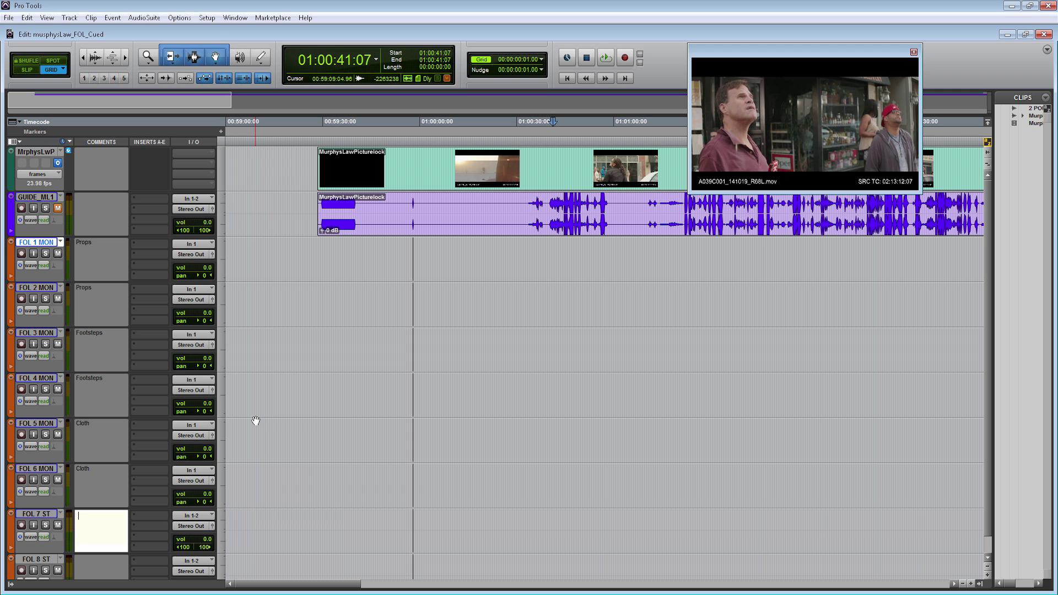
Play the scene from 01:00:40:22 and park the edit cursor on FOL 1 MON at the car door opening, 01:00:42:14.
click(552, 254)
key(space)
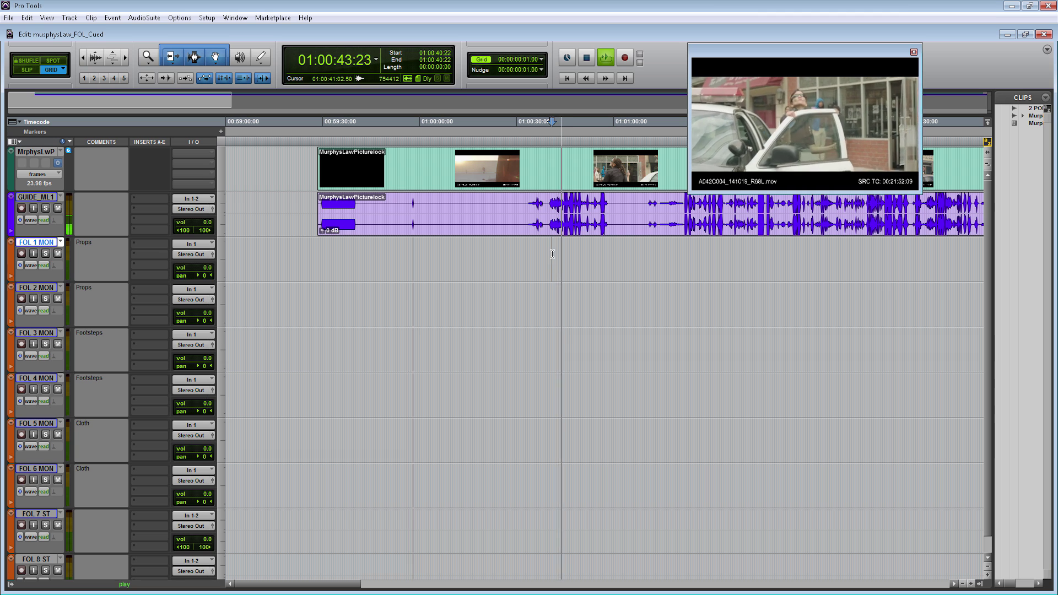
key(space)
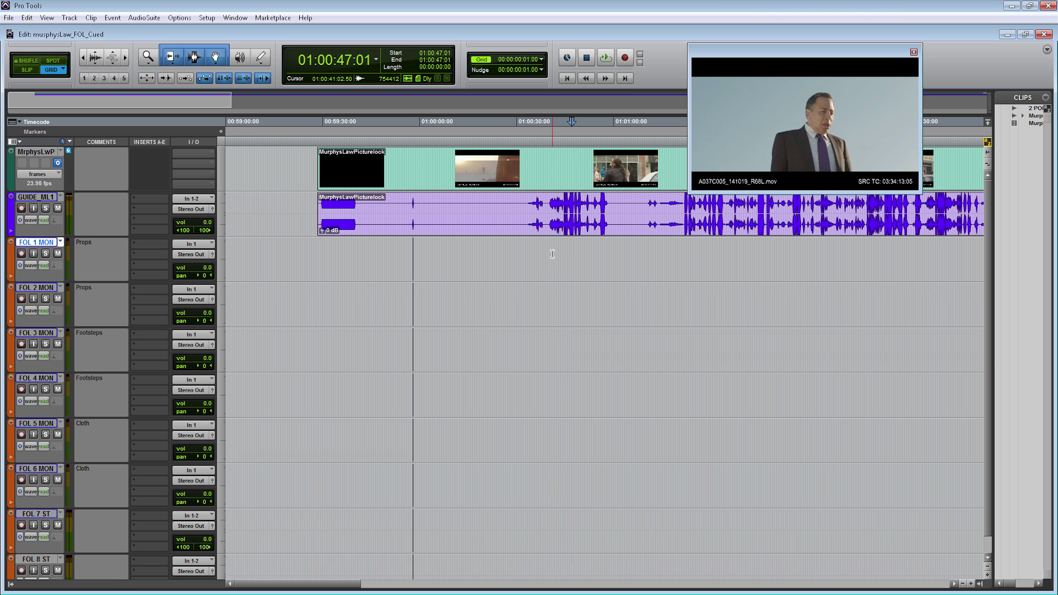
mouse_move(569, 252)
mouse_down()
mouse_move(554, 254)
mouse_move(563, 256)
mouse_up()
click(555, 254)
key(ctrl+bracketright)
key(ctrl+bracketright)
key(ctrl+bracketright)
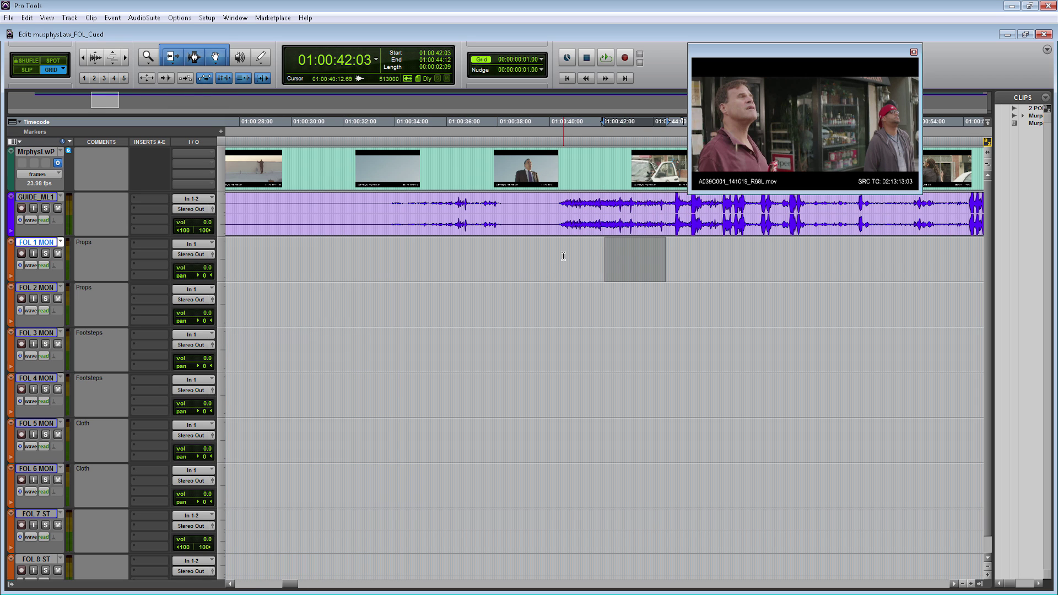
click(650, 247)
mouse_move(620, 253)
mouse_down()
mouse_move(598, 254)
mouse_move(616, 254)
mouse_up()
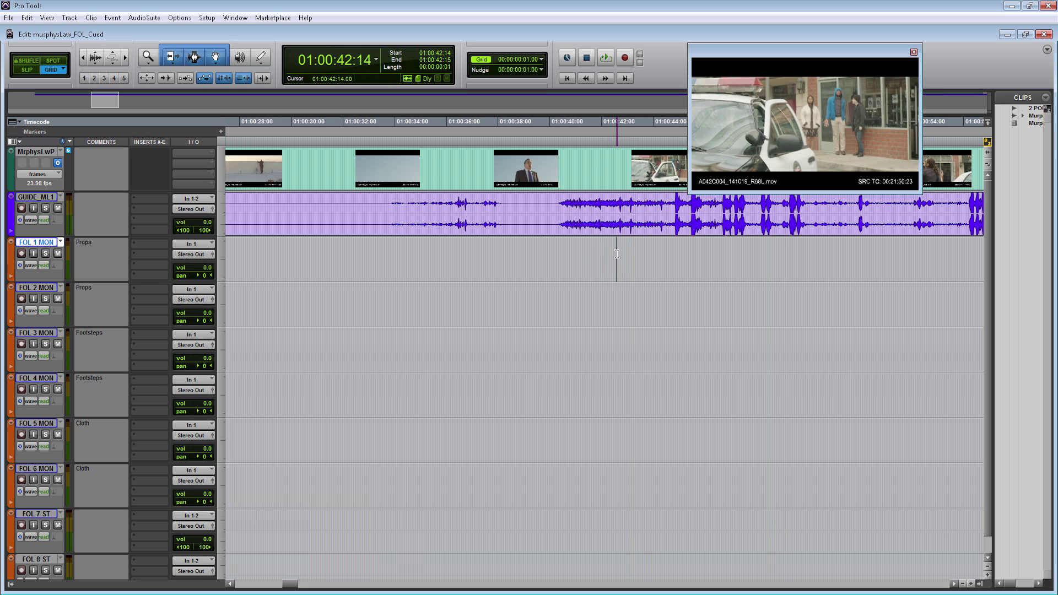
click(617, 254)
Try to add a memory location marker named "PROPS - Car door open" at 01:00:42:14.
key(KP_Enter)
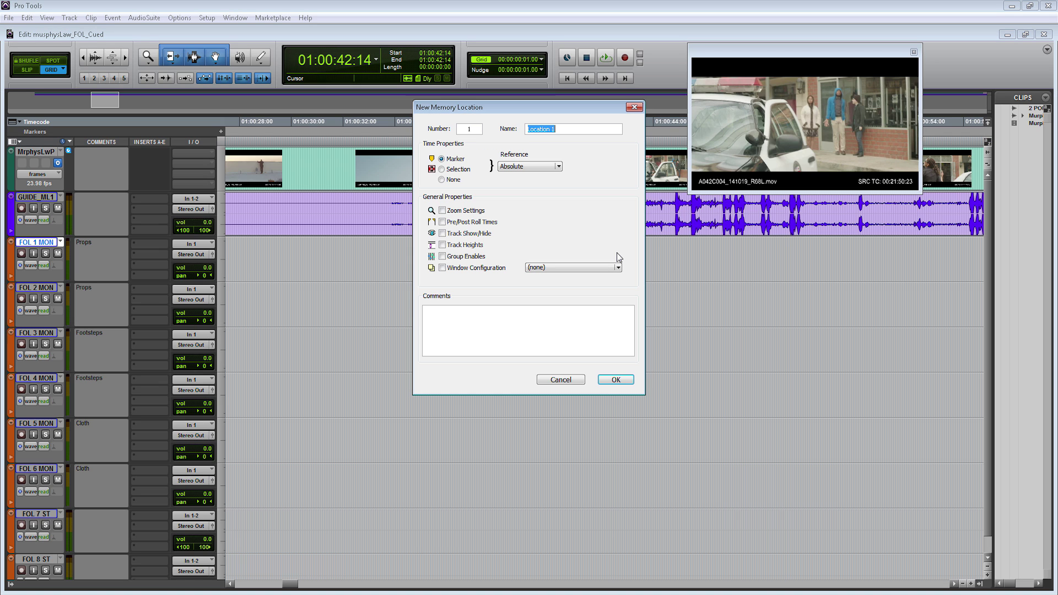
text(PROPS - Car door open)
key(Return)
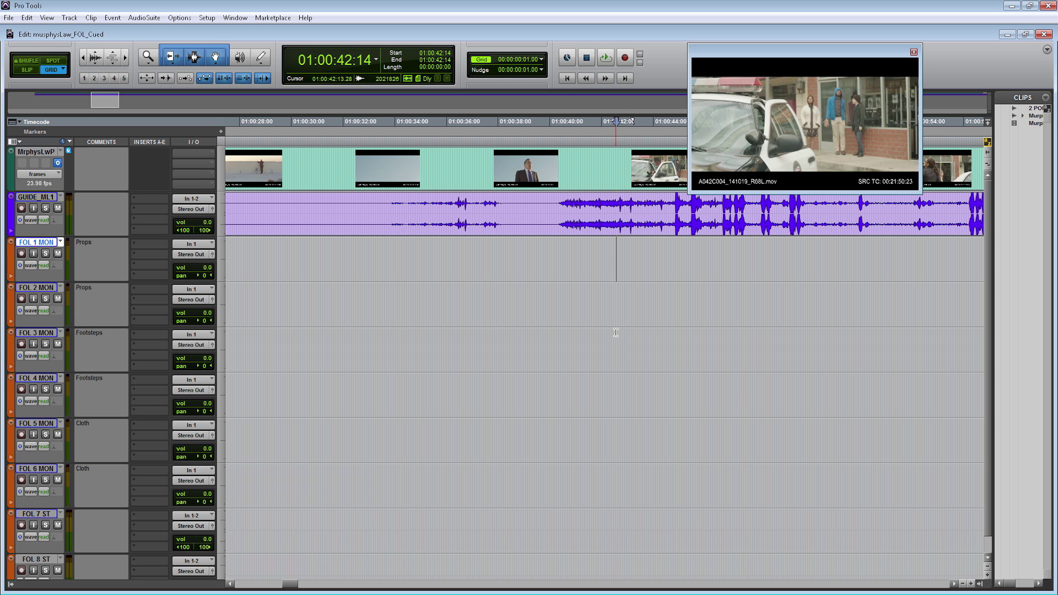
Create a blank clip on FOL 1 MON from 01:00:42:14 to 01:00:43:10 and name it "PROPS car door open".
drag(616, 265, 638, 256)
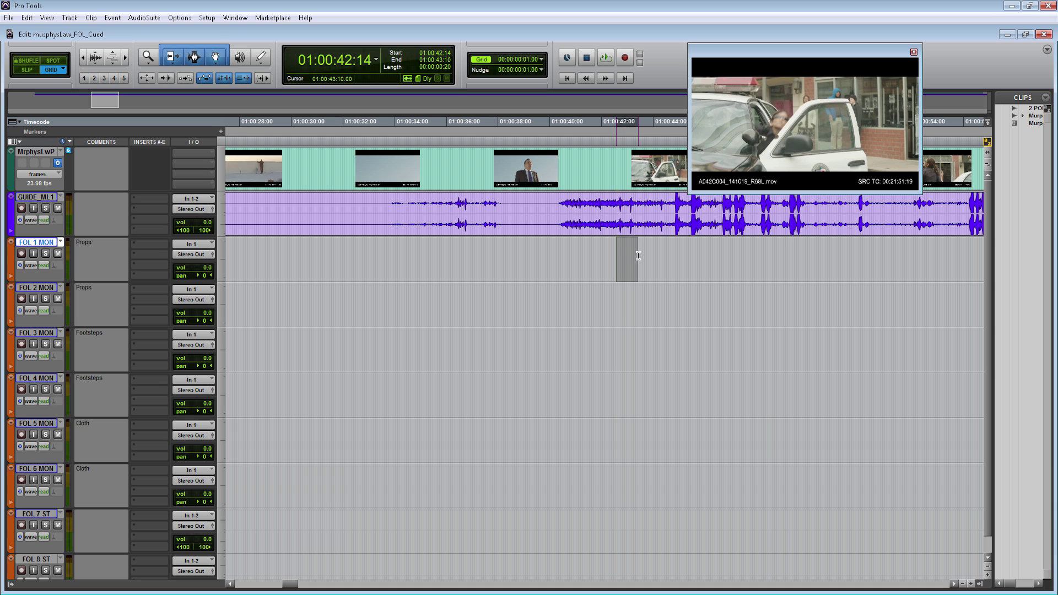
drag(638, 256, 638, 256)
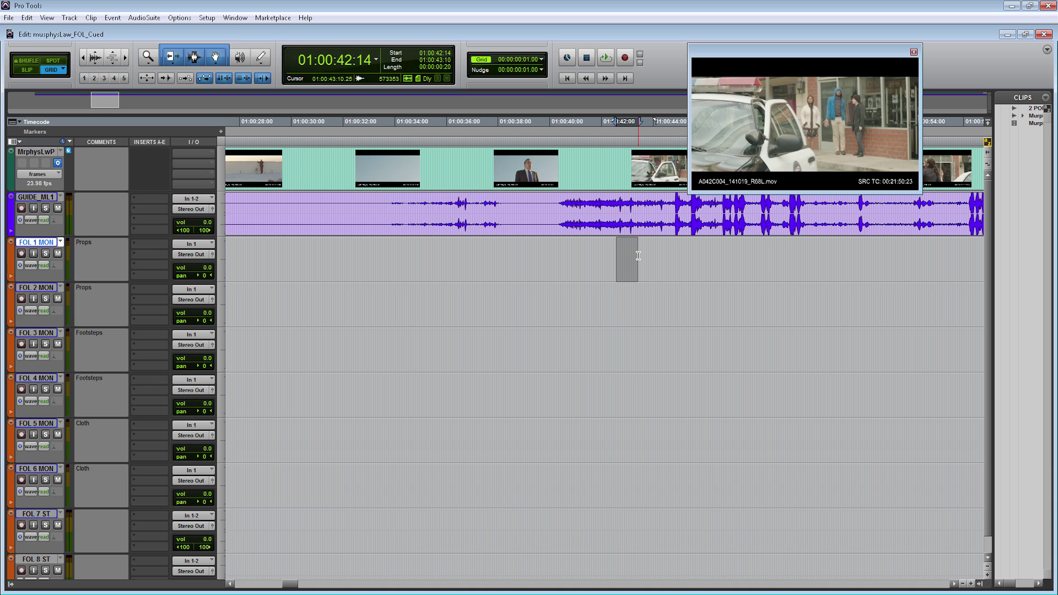
key(alt+shift+3)
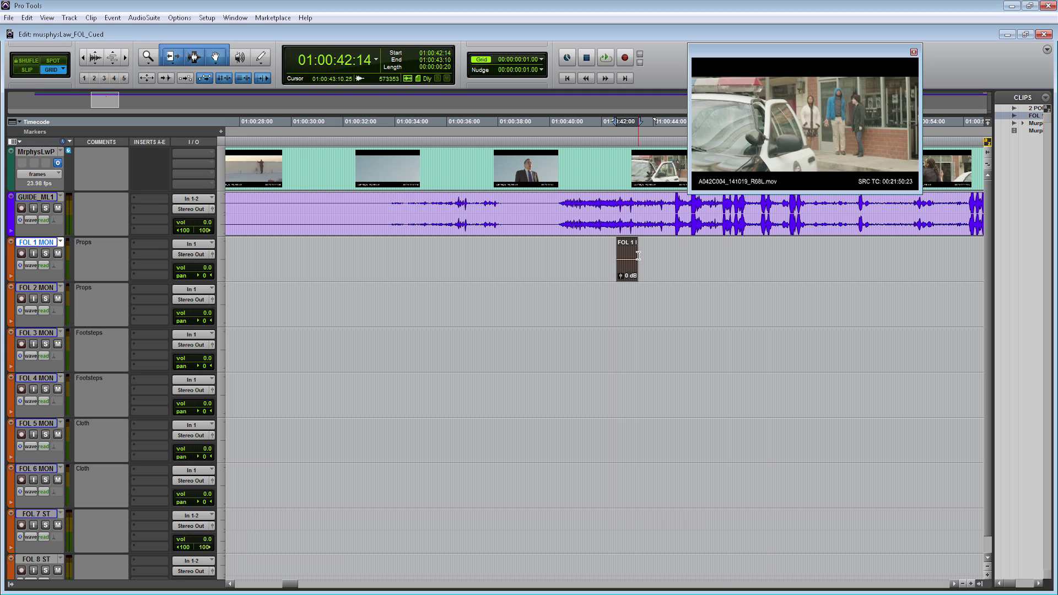
double_click(634, 270)
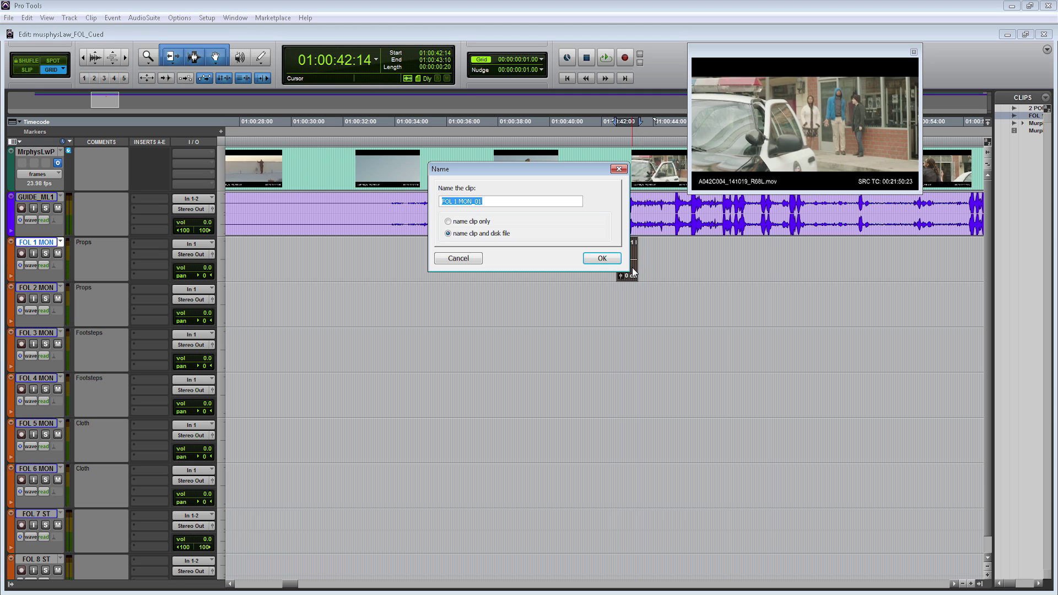
text(PROPS car door open)
key(Return)
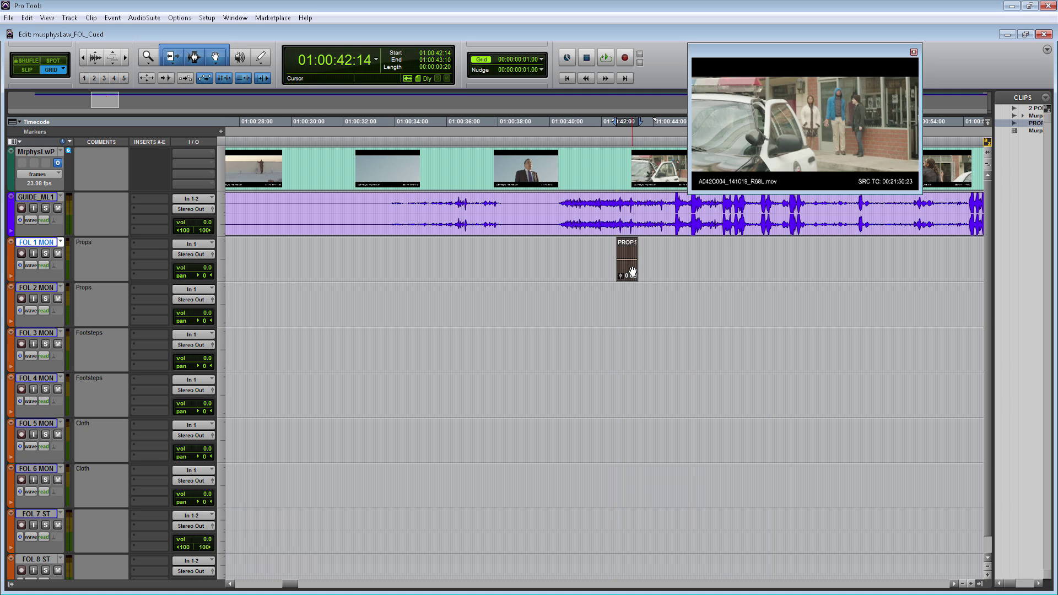
Create a blank clip on FOL 1 MON from 01:00:43:17 to 01:00:44:08 and name it "PROPS Hand toucjh".
mouse_move(655, 259)
mouse_down()
mouse_move(625, 260)
mouse_move(661, 259)
mouse_up()
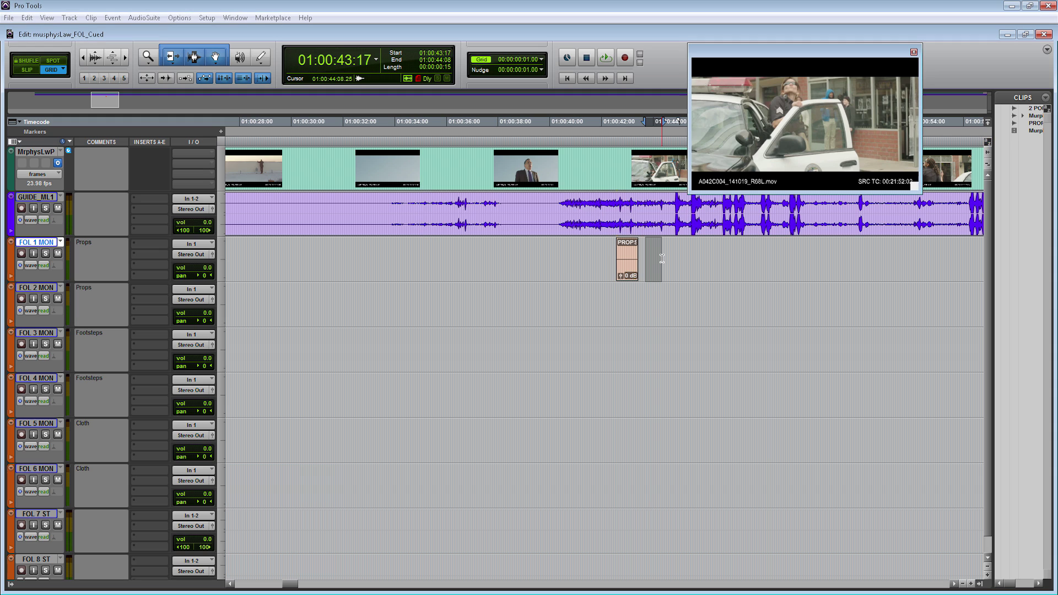
key(alt+shift+3)
double_click(656, 269)
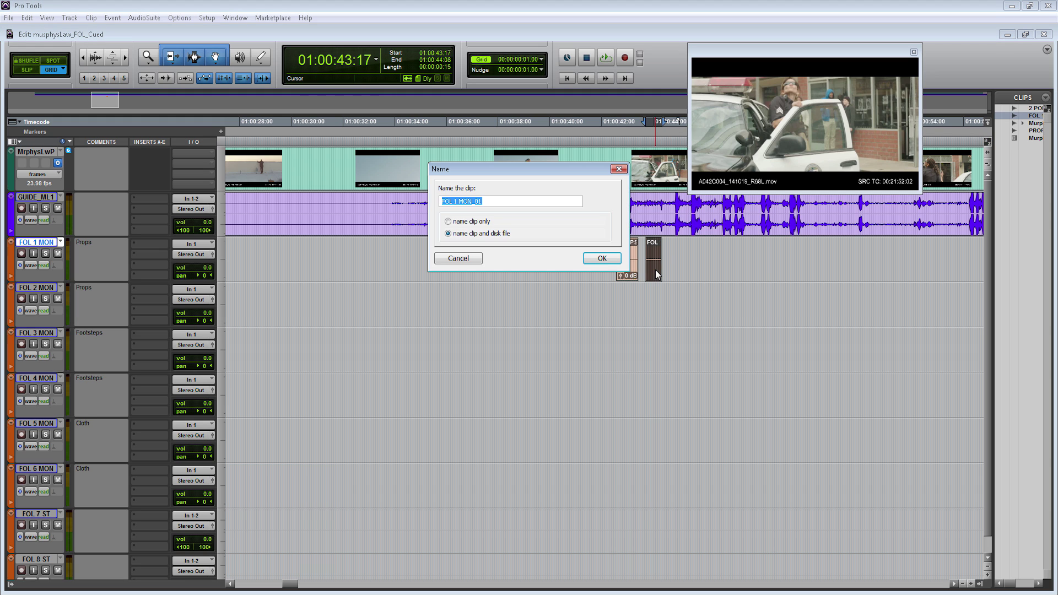
text(PROPs)
key(BackSpace)
text(S Hand toucjh)
key(Return)
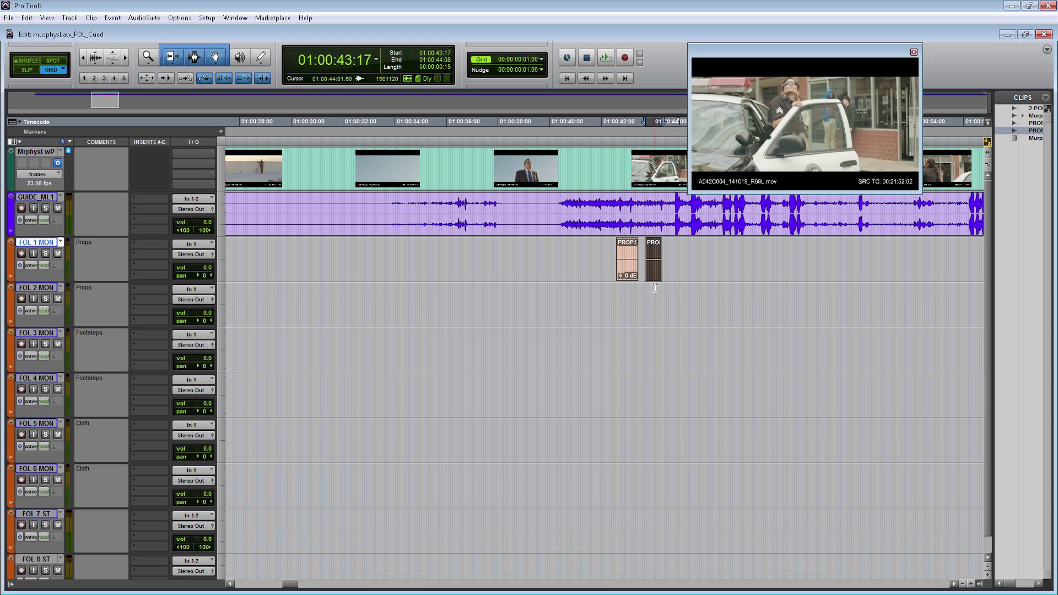
Create a third blank clip on FOL 1 MON from 01:00:44:14 to 01:00:45:17 and name it "PROPS hand touch".
drag(656, 290, 662, 290)
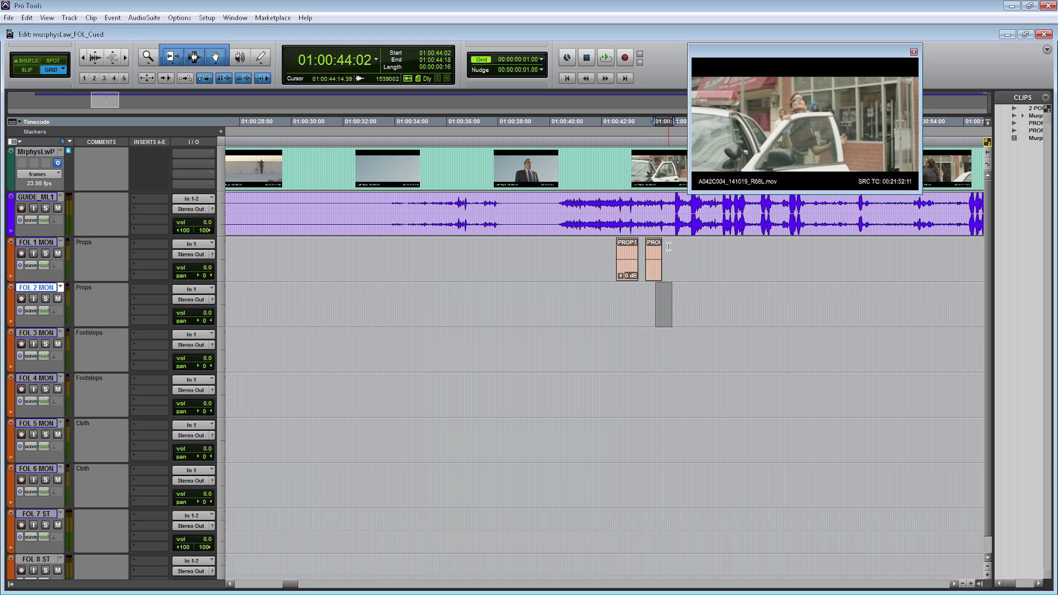
drag(669, 252, 697, 252)
key(alt+shift+3)
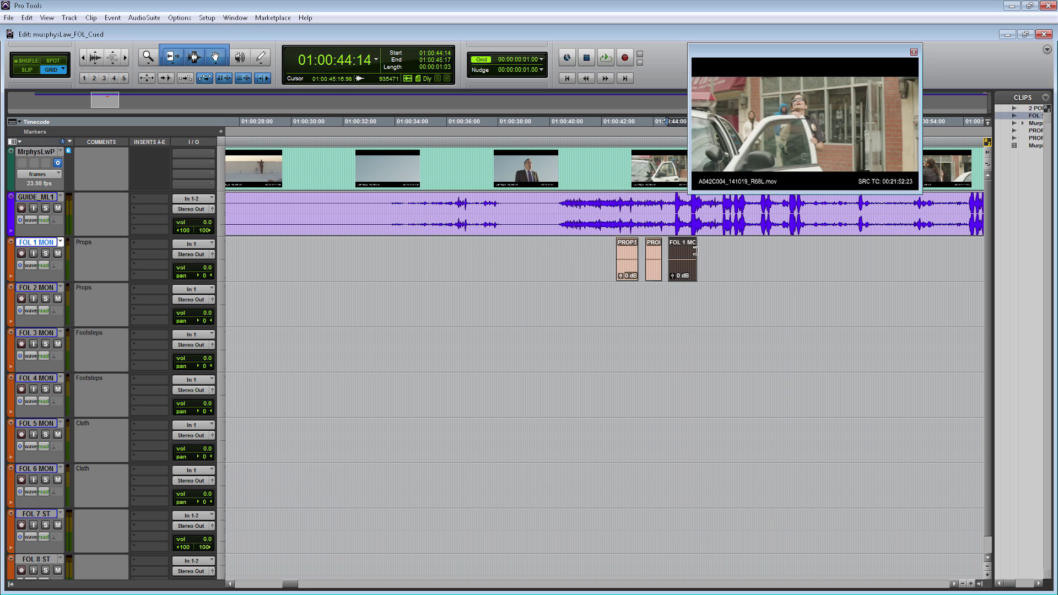
key(shift+p)
key(r)
double_click(646, 268)
text(PROPS hand touch)
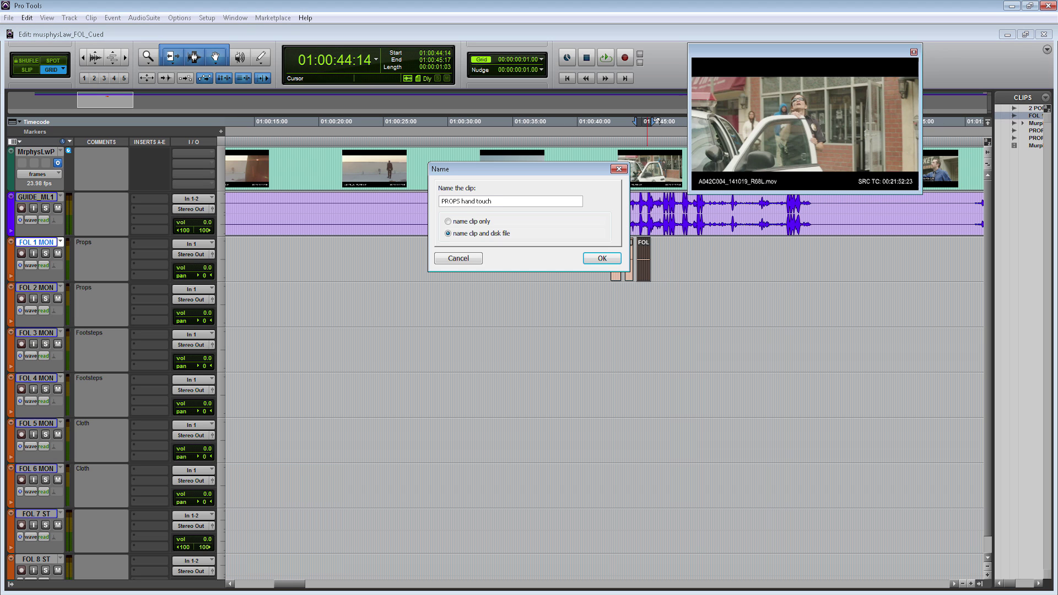
key(Return)
Create a blank clip on FOL 3 MON from 01:00:42:12 to 01:00:47:07 and name it "FTPS sargent asphalt".
mouse_move(659, 287)
mouse_down()
mouse_move(610, 292)
mouse_move(645, 292)
mouse_up()
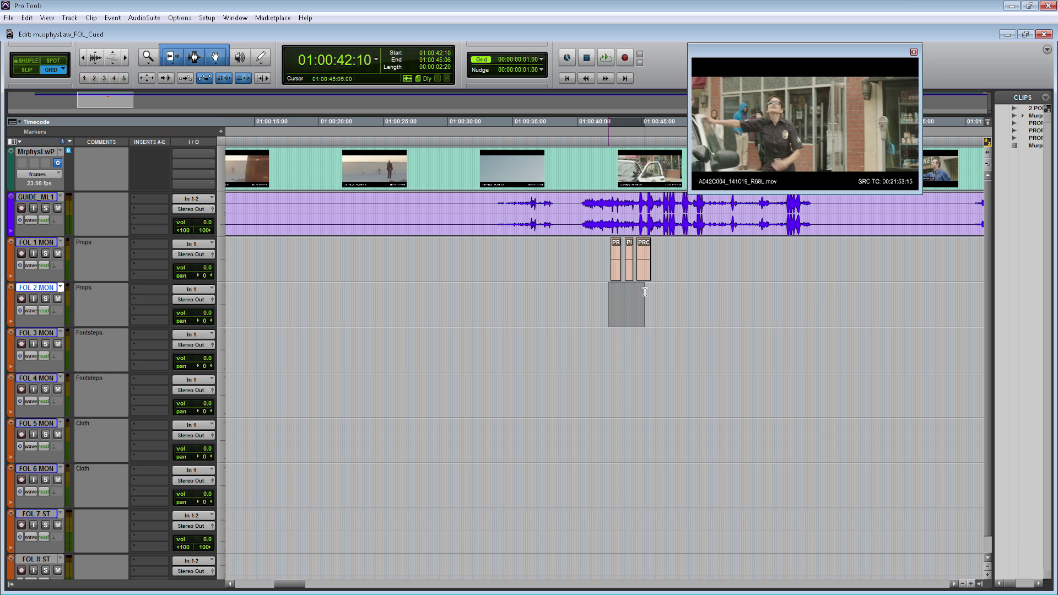
click(612, 341)
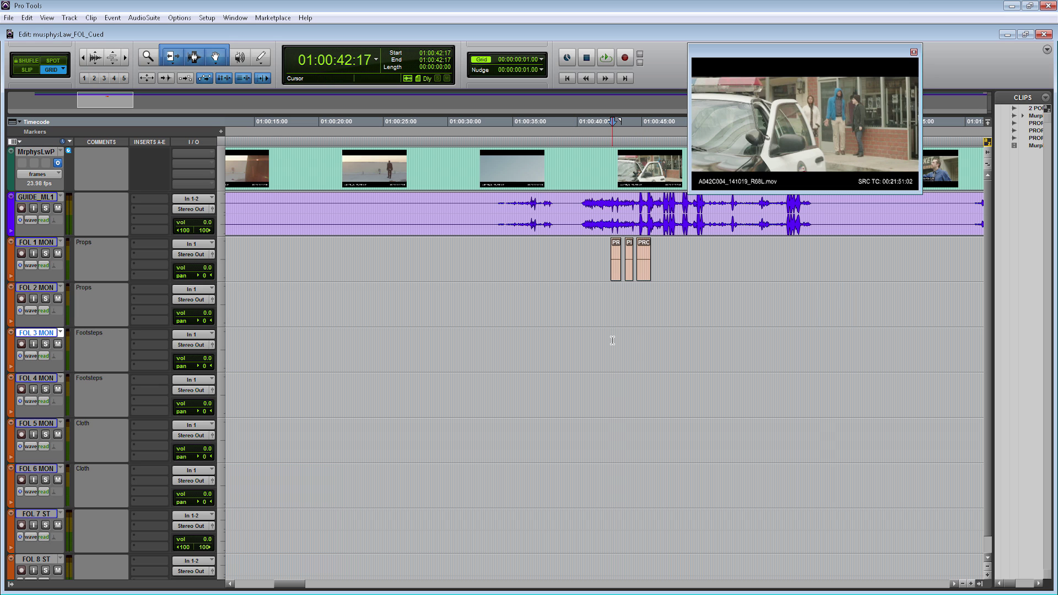
drag(612, 340, 669, 343)
click(610, 341)
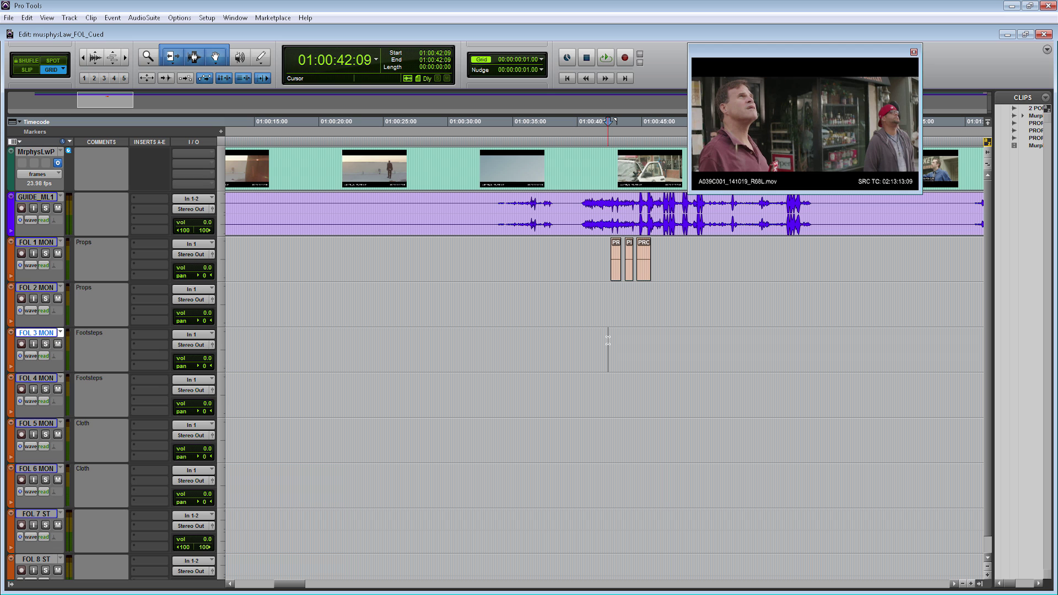
drag(610, 340, 672, 342)
key(alt+shift+3)
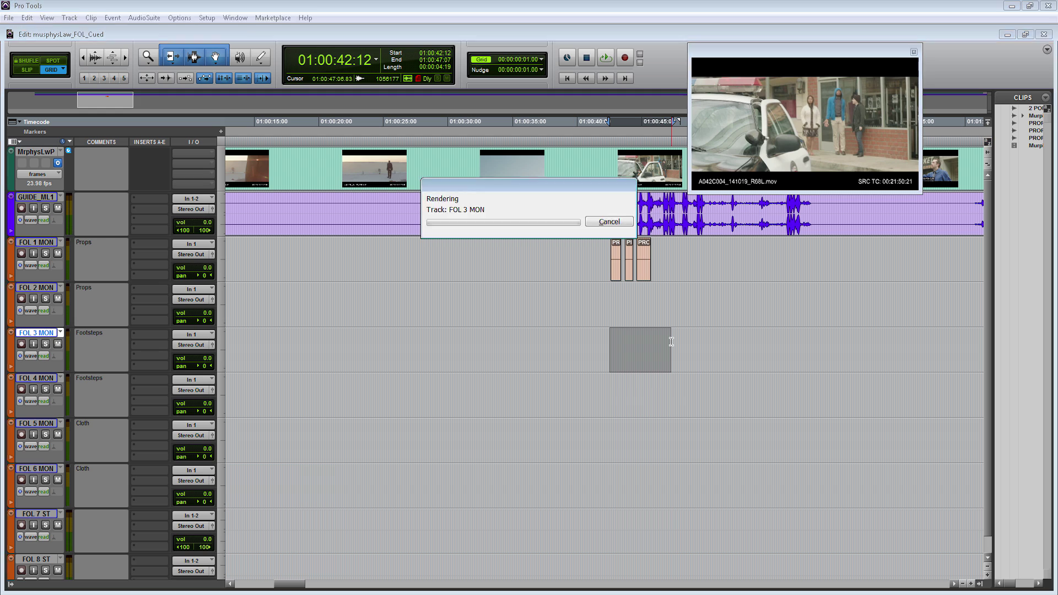
key(ctrl+shift+r)
text(FTPS)
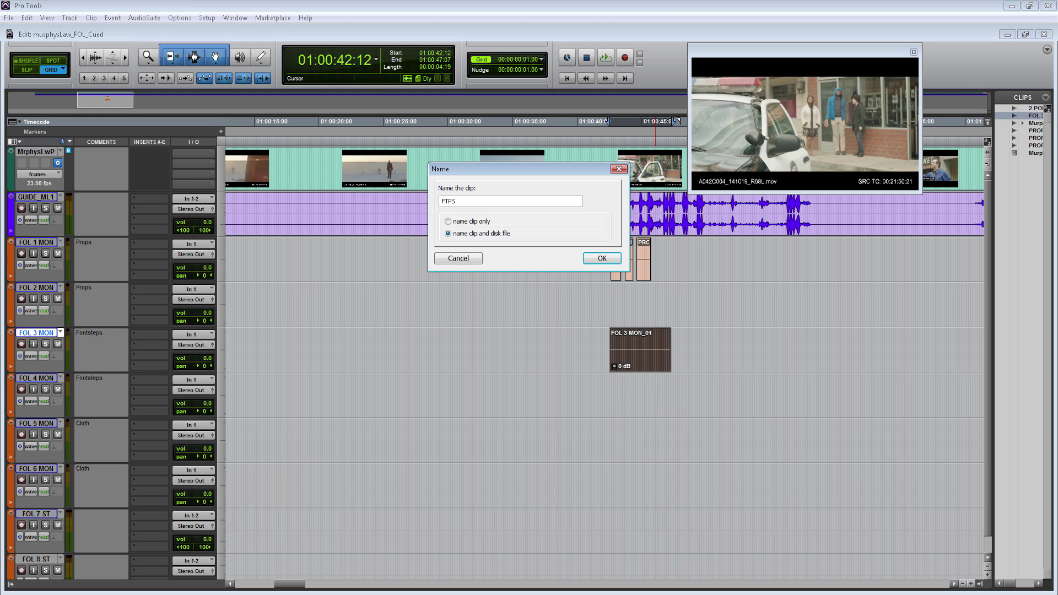
text( sargent asphalt)
key(Return)
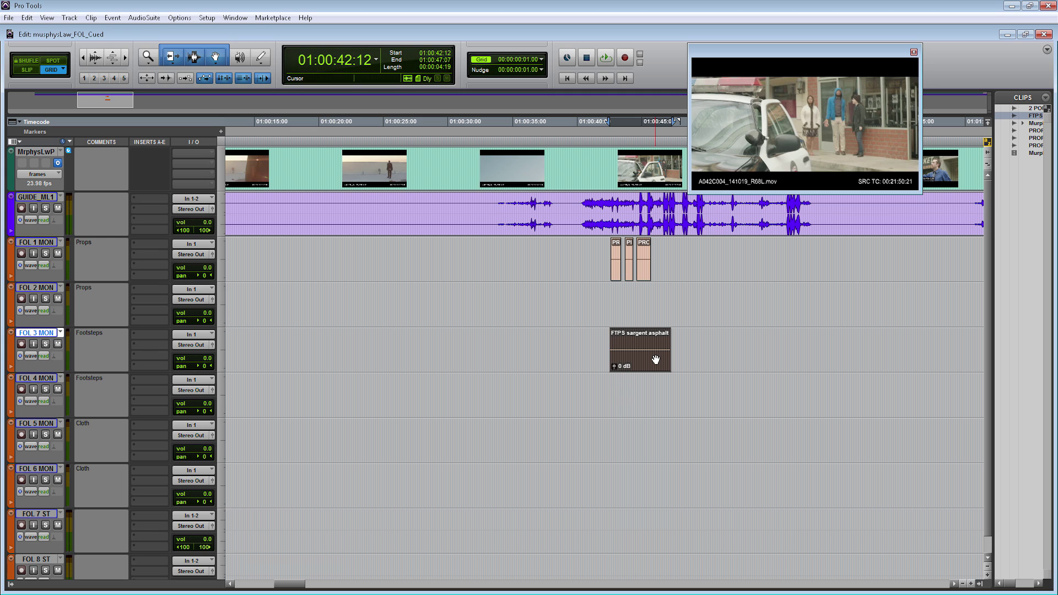
Create a blank clip on FOL 5 MON from 01:00:42:10 to 01:00:47:01 and name it "CLOTH sargent".
click(612, 391)
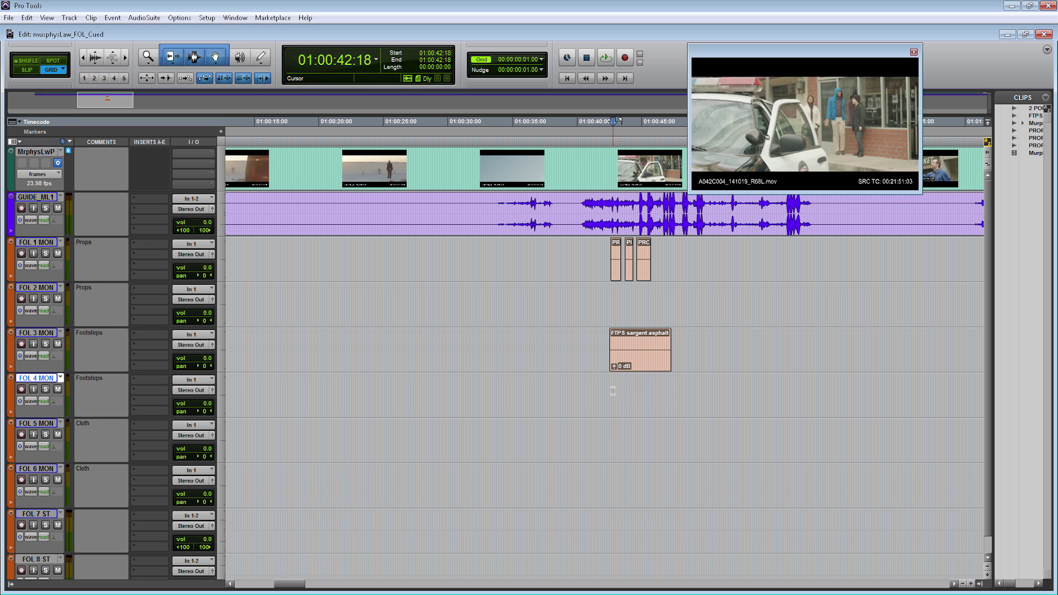
drag(608, 426, 668, 435)
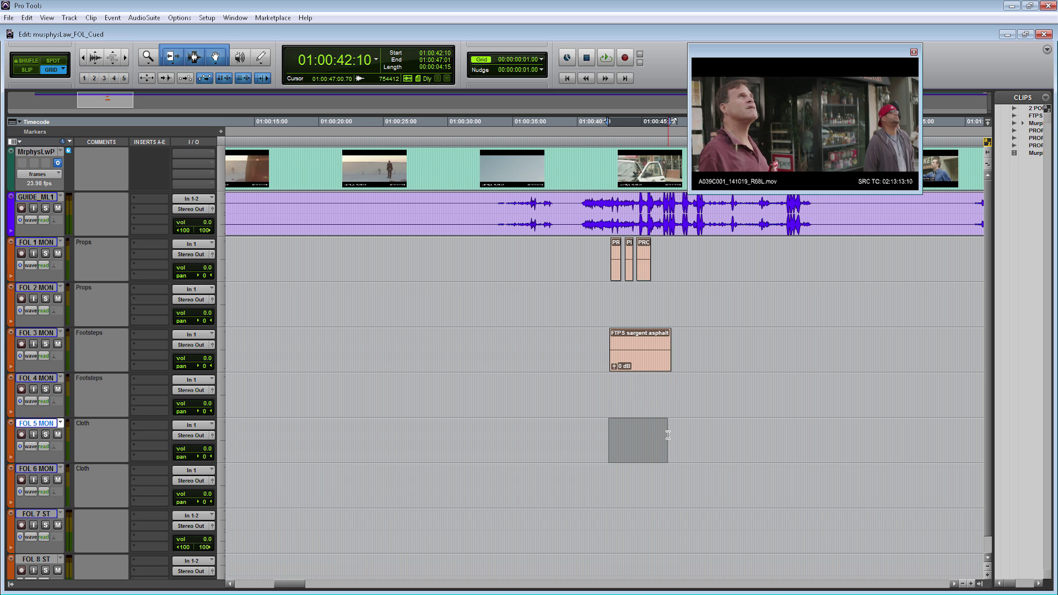
key(alt+shift+3)
double_click(659, 461)
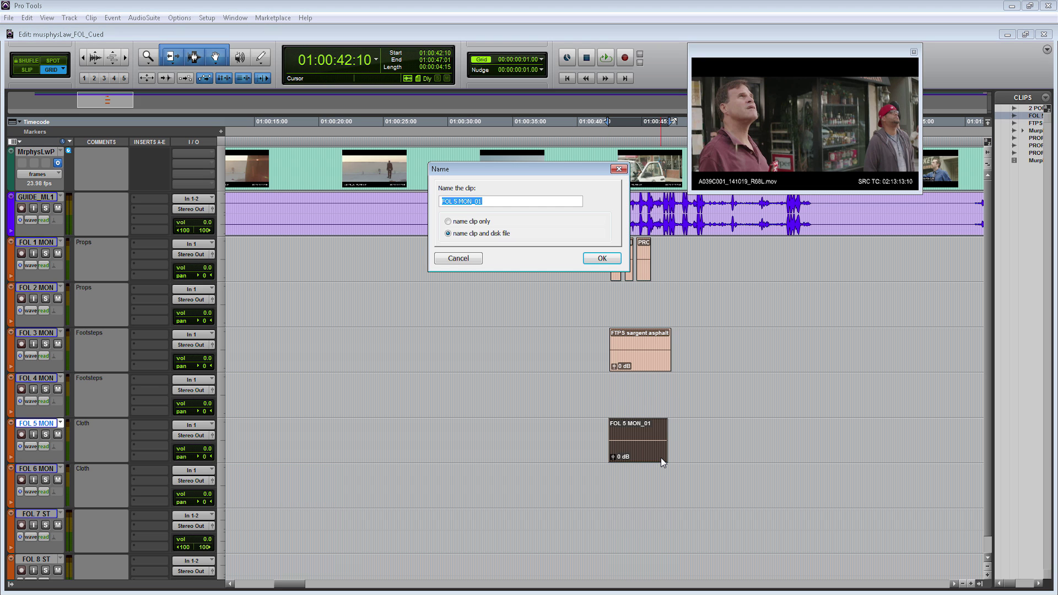
text(CLOTH sargent)
key(Return)
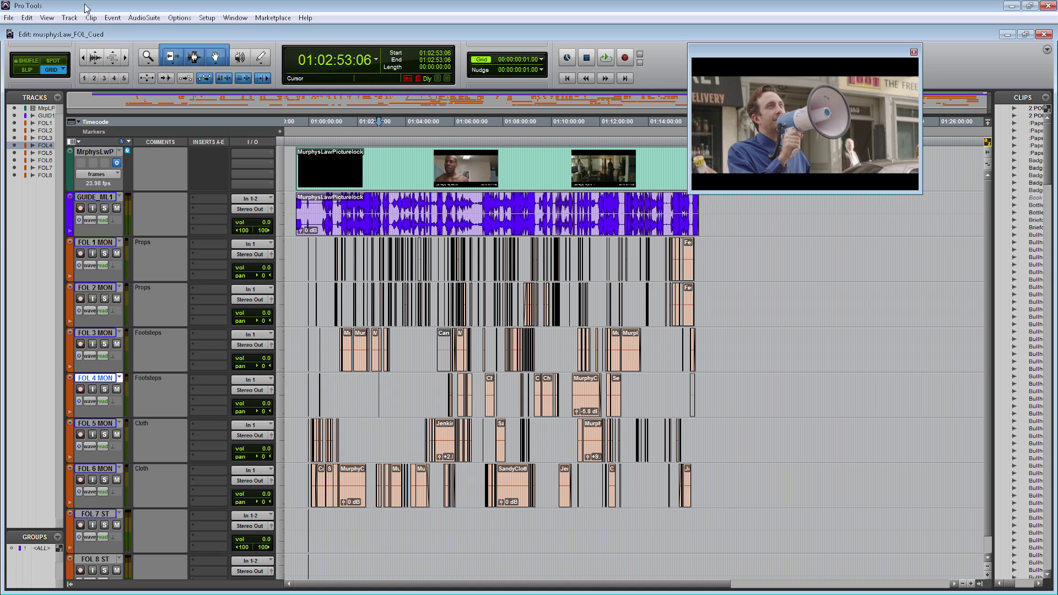
Set up a copy of the cued session in the latest format with its audio files included.
click(9, 18)
click(49, 99)
click(428, 275)
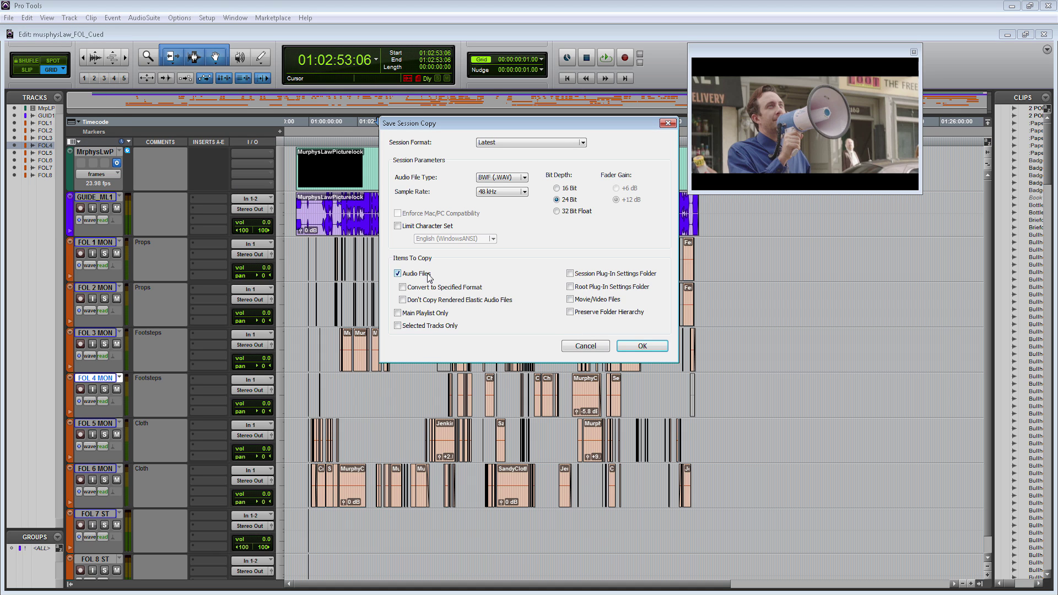
click(642, 345)
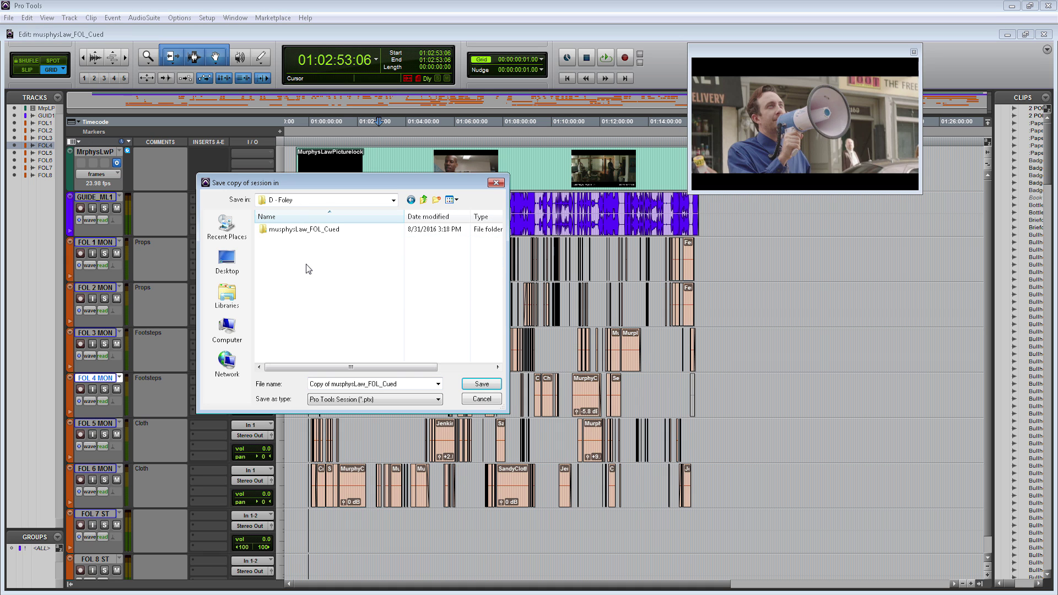
Save the copy in the D - Foley folder without the "Copy of" prefix and with "Cued" replaced by "REC" in its name.
click(341, 384)
drag(336, 384, 285, 370)
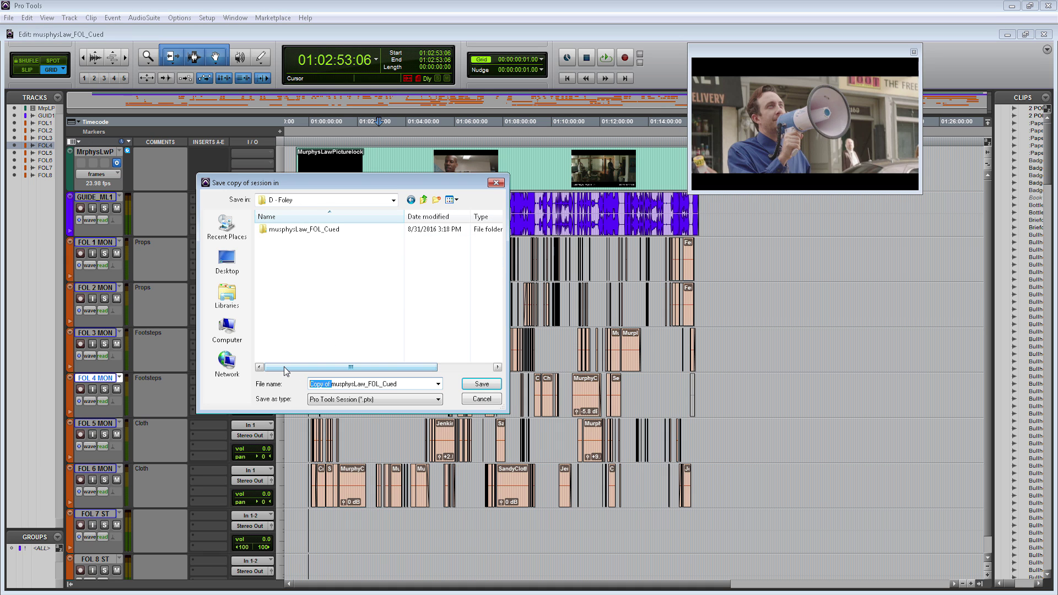
key(BackSpace)
drag(377, 382, 362, 383)
text(RE)
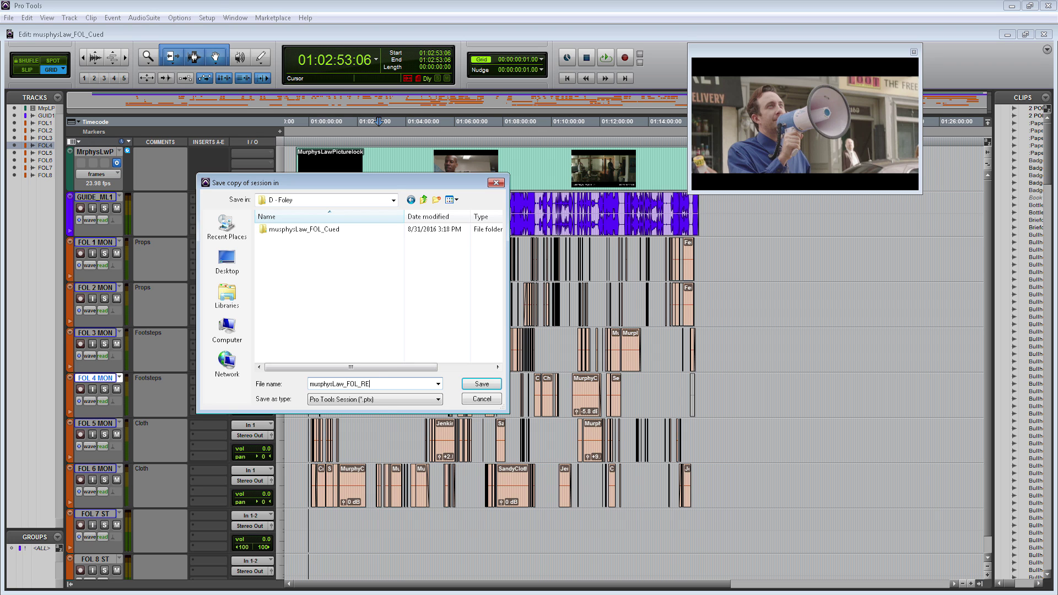
click(493, 383)
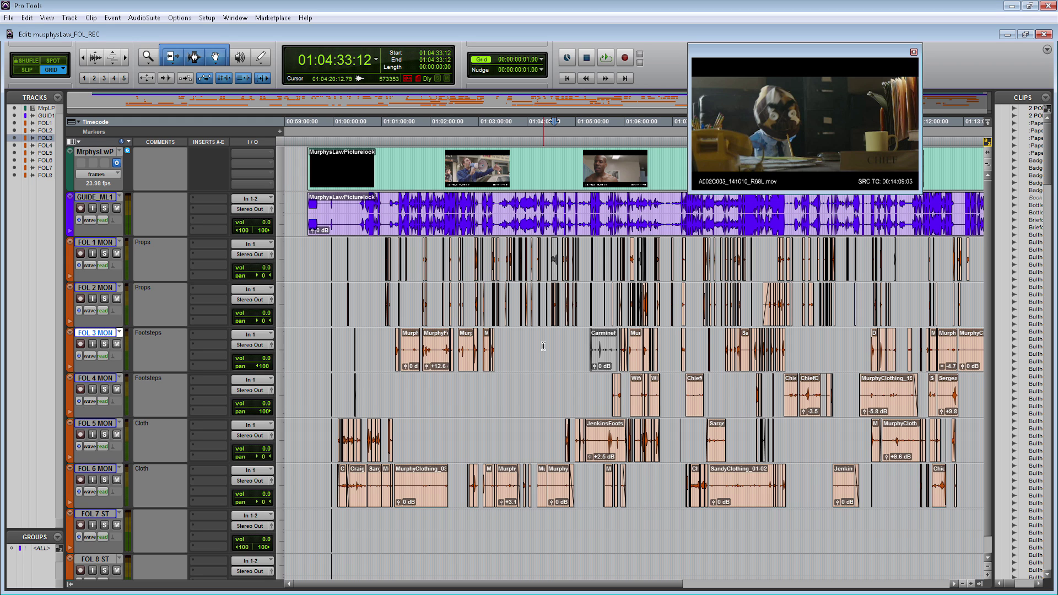
Examine the recorded clips on the Props tracks up close around 01:06:04:17.
click(628, 303)
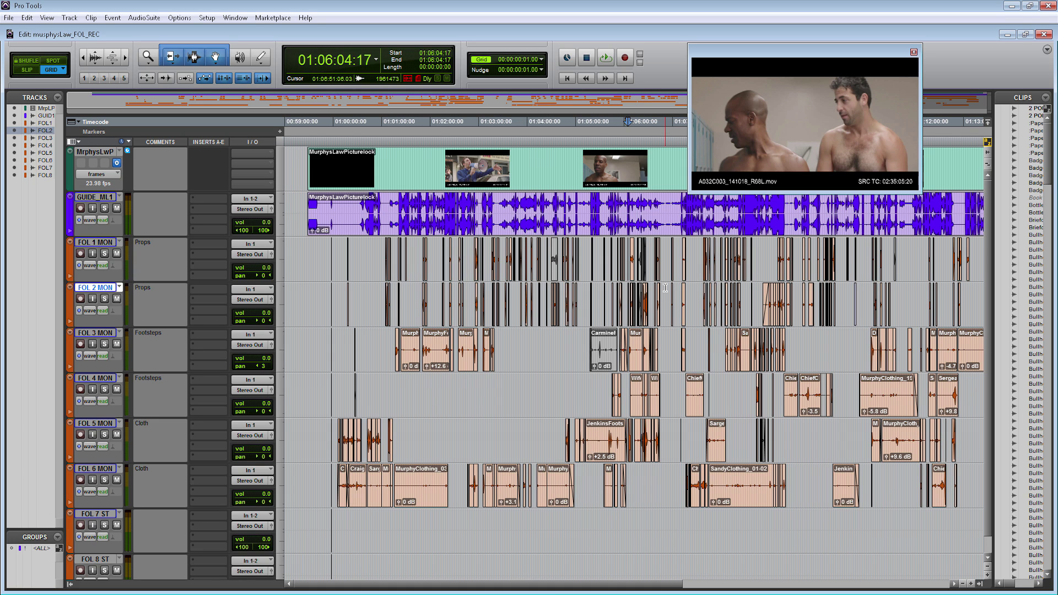
key(ctrl+bracketright)
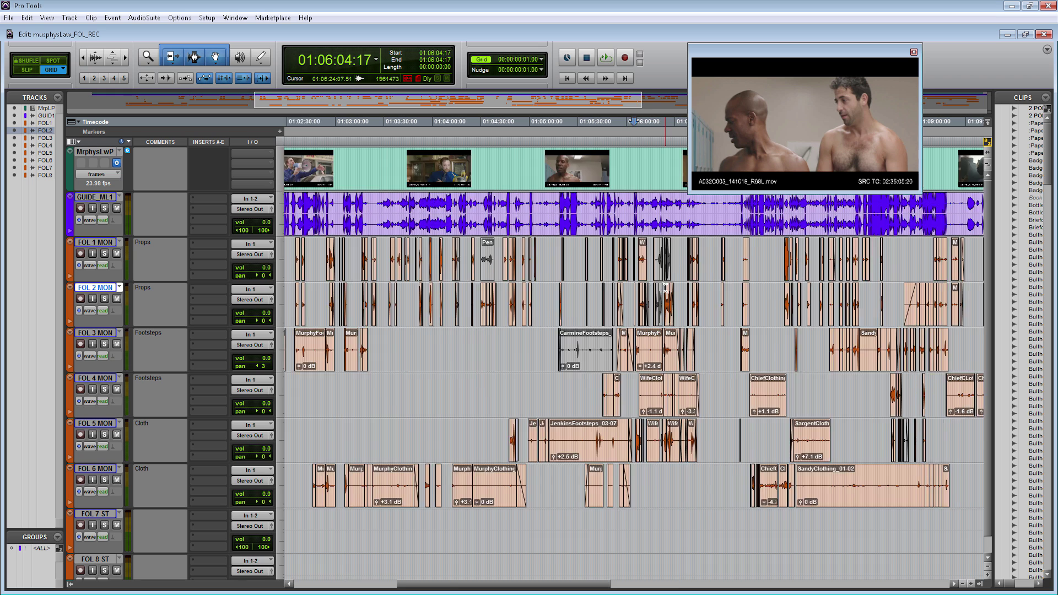
key(ctrl+bracketright)
key(ctrl+bracketright)
key(ctrl+bracketright)
key(ctrl+bracketright)
key(ctrl+bracketright)
key(ctrl+bracketright)
key(ctrl+bracketright)
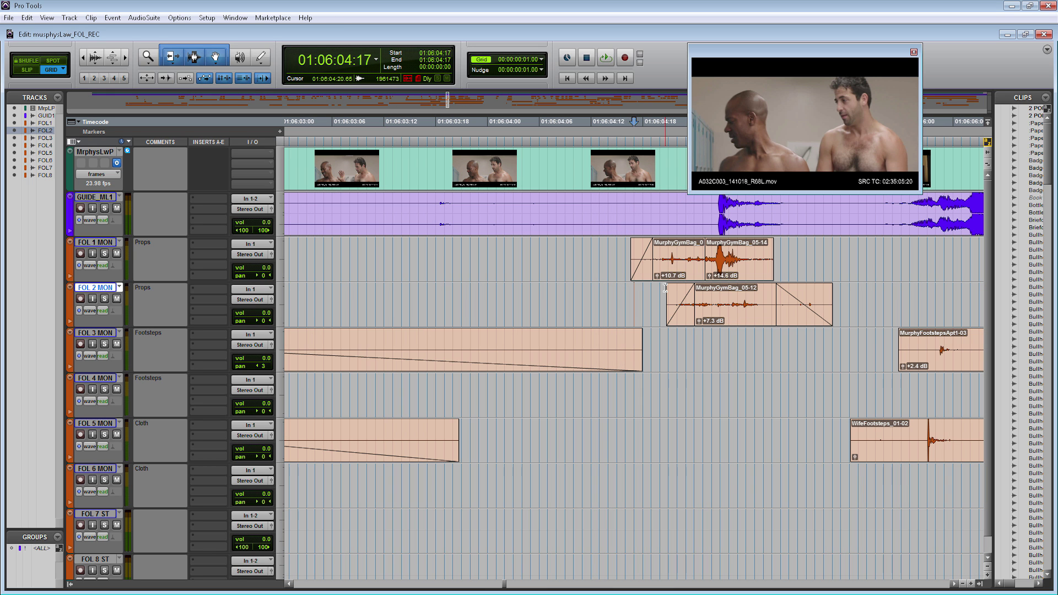
Solo the GUIDE_ML1 track and play the guide audio from 01:06:04:21.
click(670, 207)
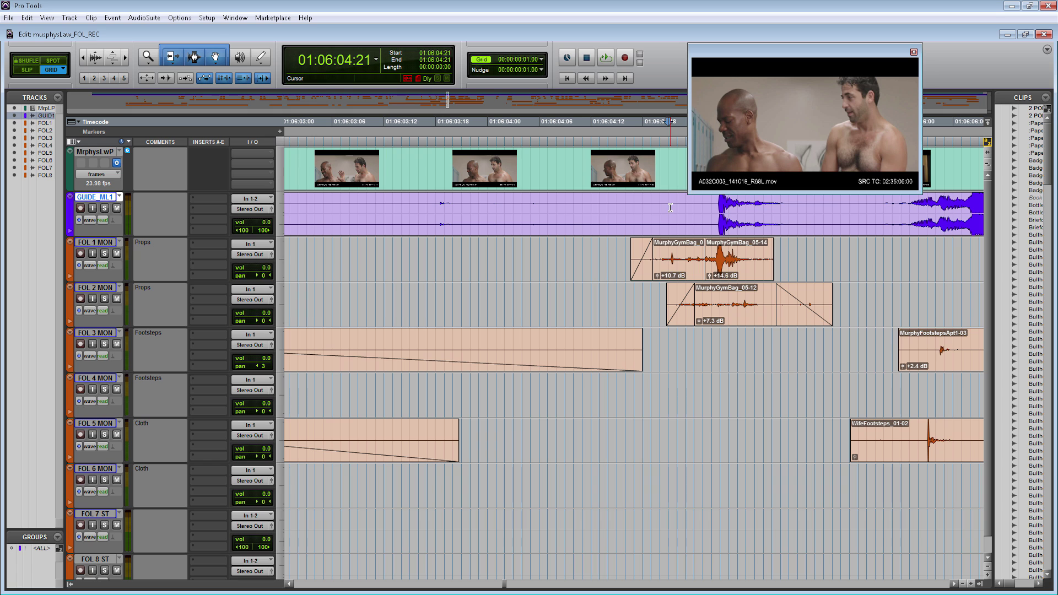
key(shift+s)
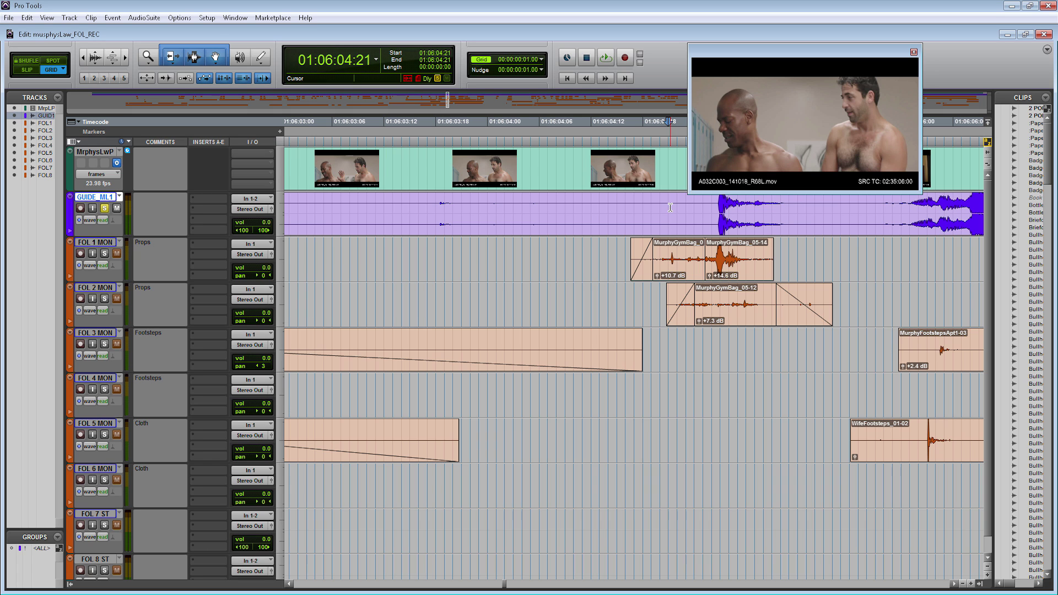
key(space)
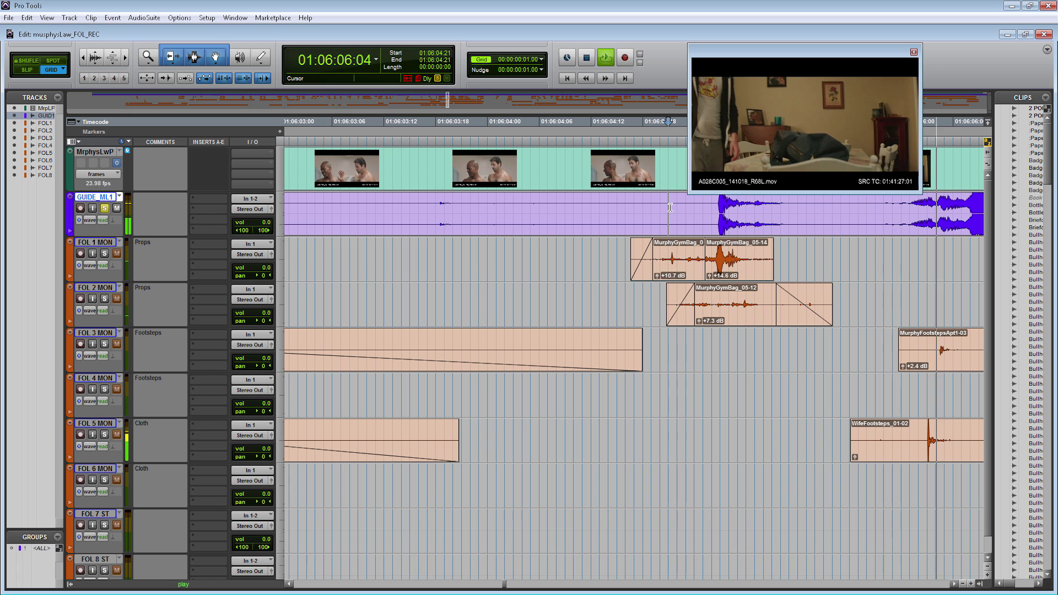
key(space)
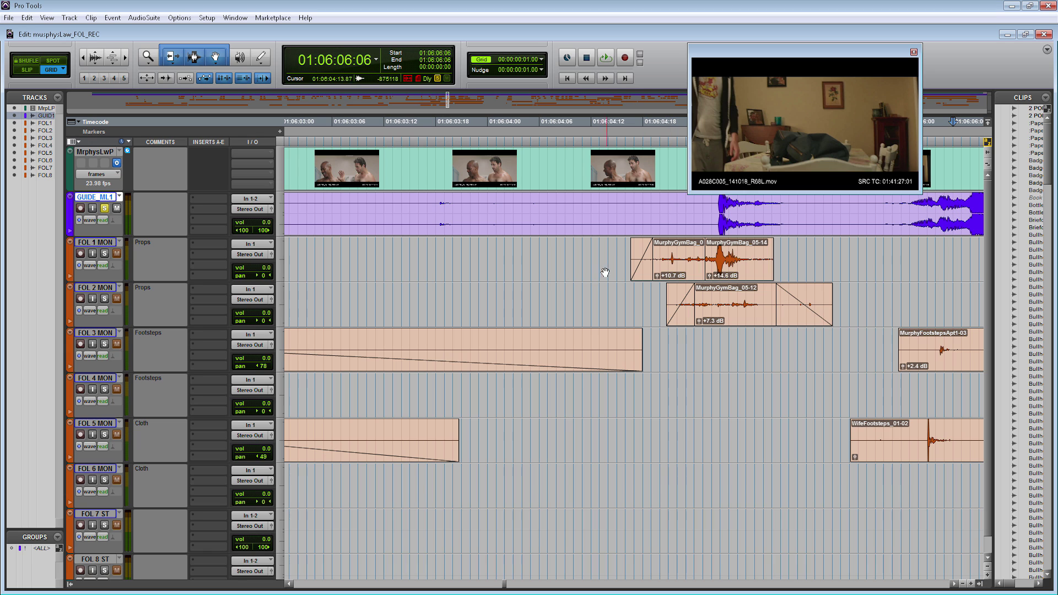
Solo FOL 1 MON instead and play its gym bag clips from 01:06:04:15.
click(619, 242)
key(shift+s)
key(space)
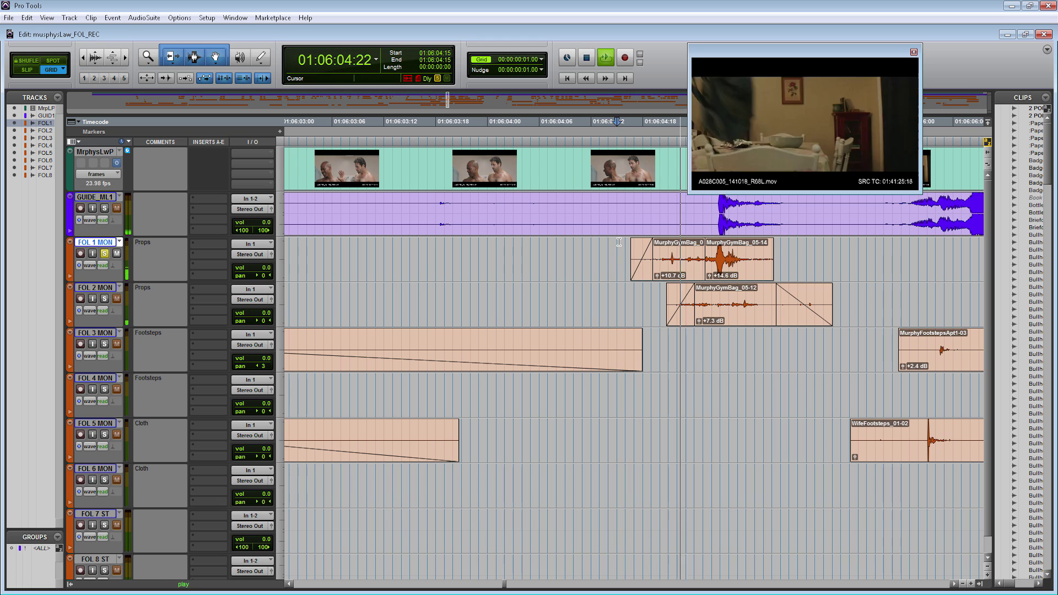
key(space)
Solo FOL 2 MON, play its gym bag clip from 01:06:04:18, and clear the solo.
click(644, 301)
key(shift+s)
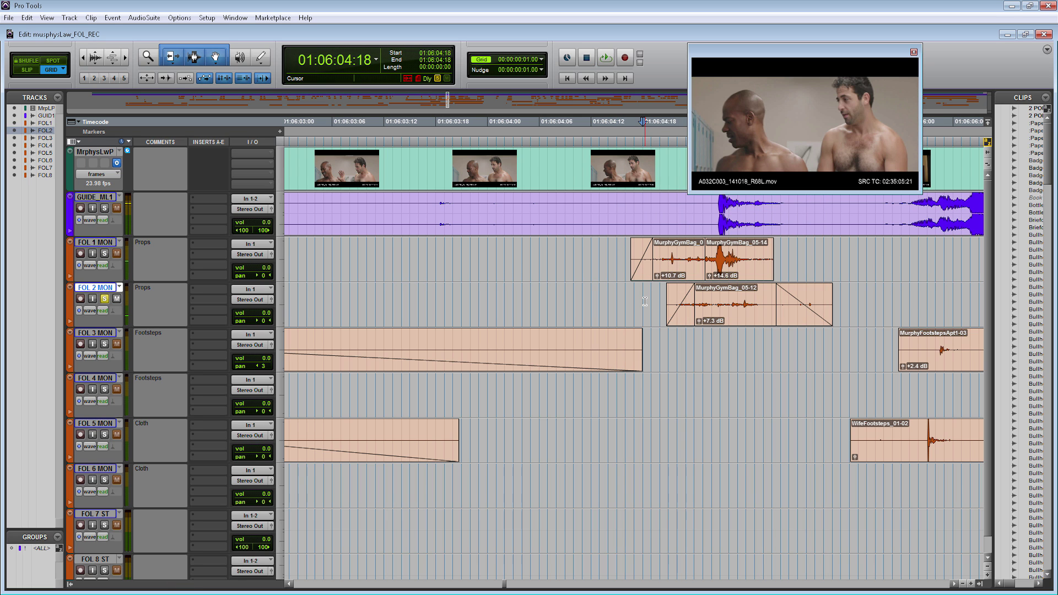
key(space)
key(space)
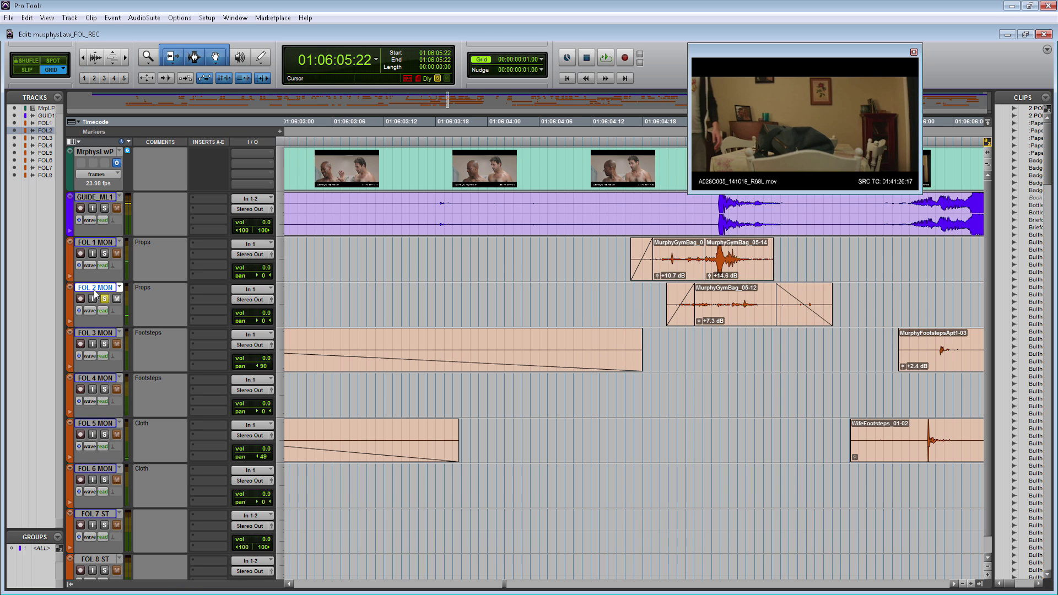
click(105, 299)
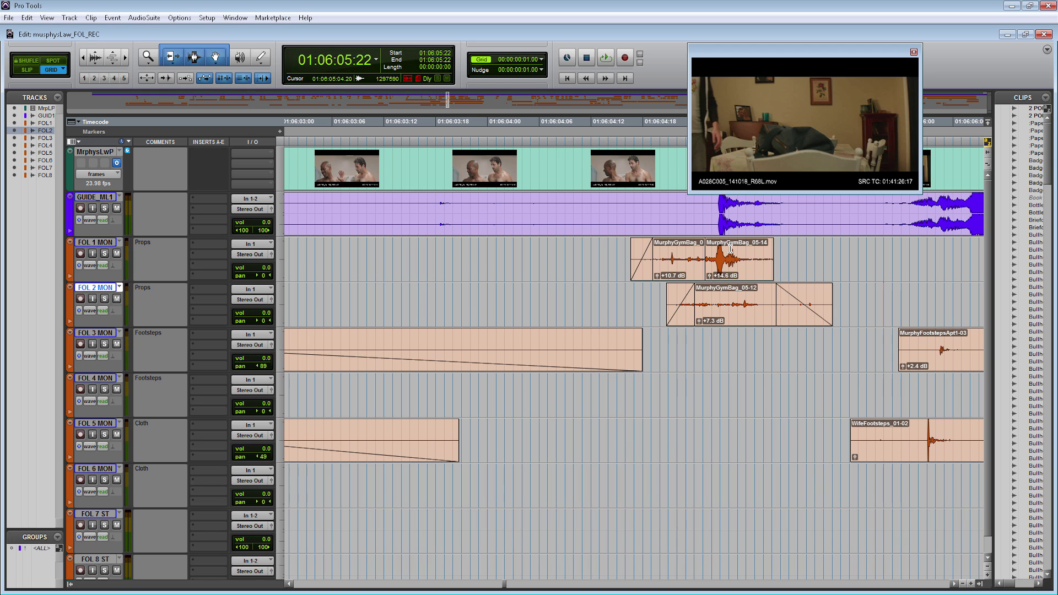
Switch to Slip mode and move MurphyGymBag_05-14 on FOL 1 MON slightly later, toward the impact in GUIDE_ML1.
click(730, 257)
key(t)
key(t)
key(t)
key(t)
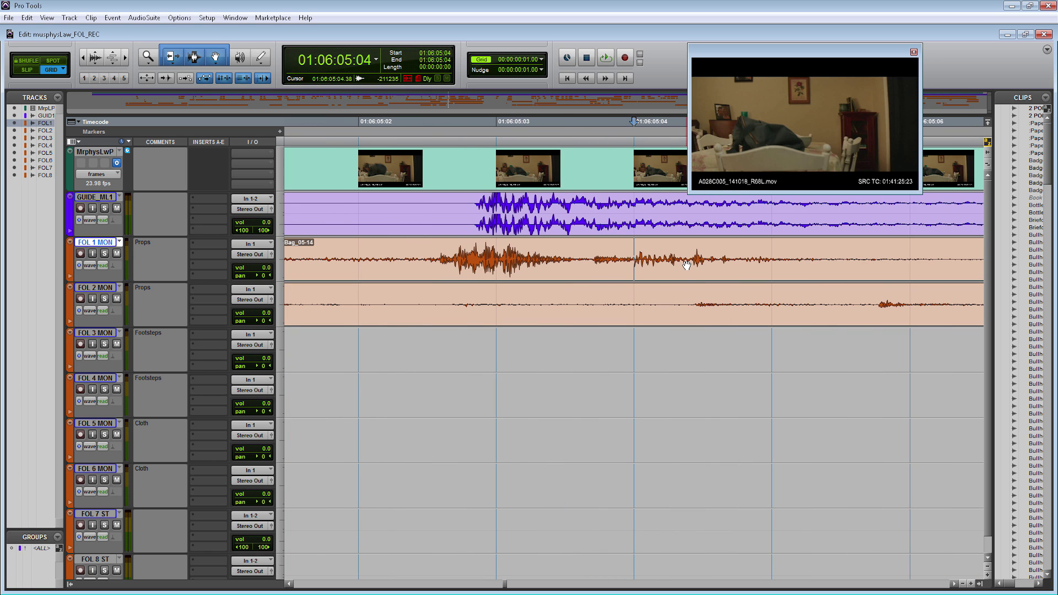
click(27, 70)
drag(556, 276, 574, 277)
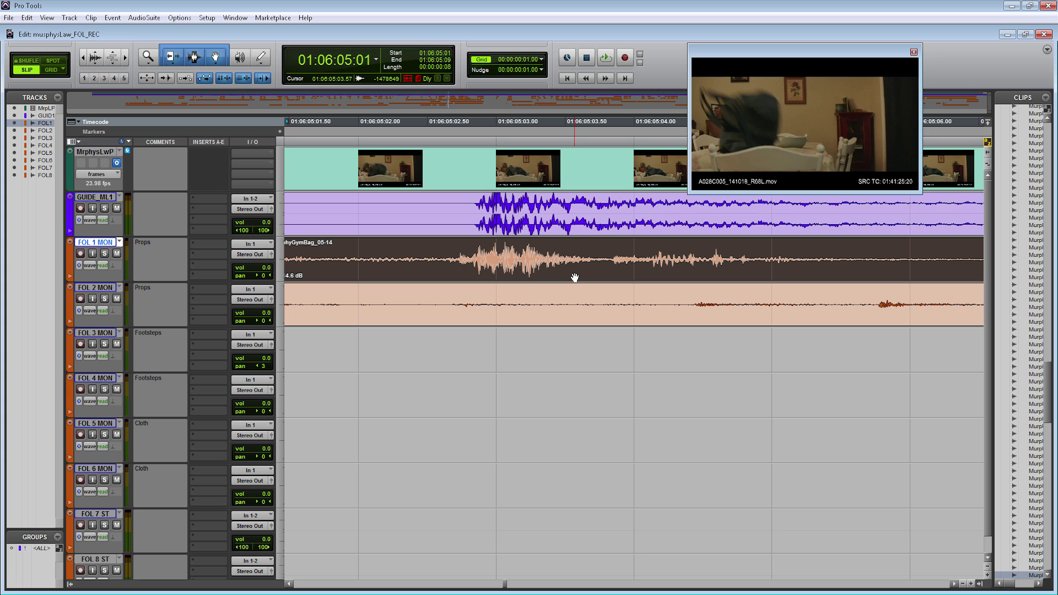
Move the MurphyGymBag_05-12 clip and its fades on FOL 2 MON slightly later by a similar amount.
drag(504, 319, 517, 319)
key(r)
key(r)
key(r)
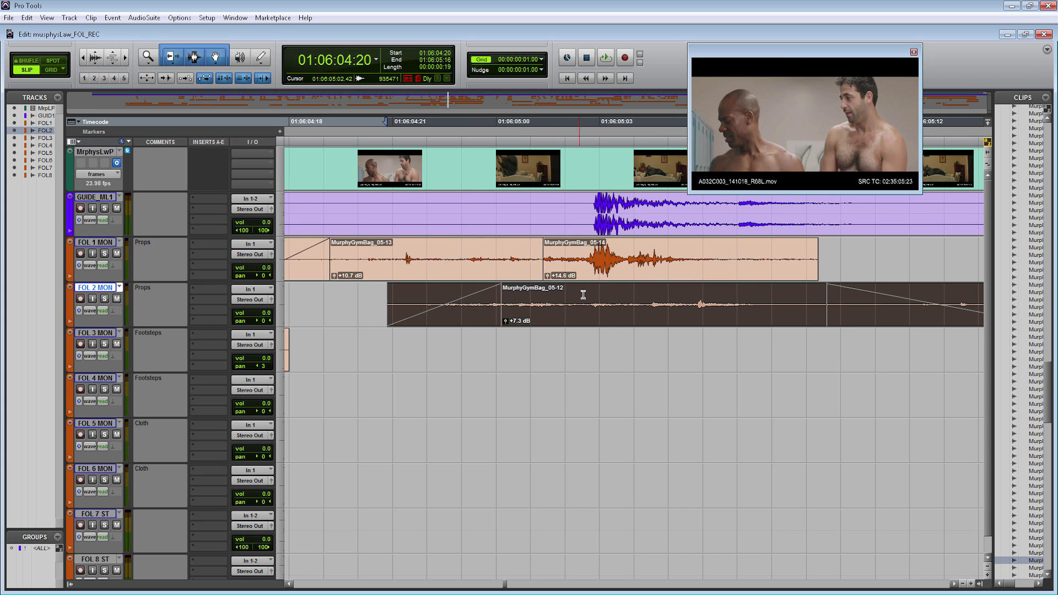
Play the shifted gym bag clips together with the guide audio from 01:06:04:23.
click(561, 244)
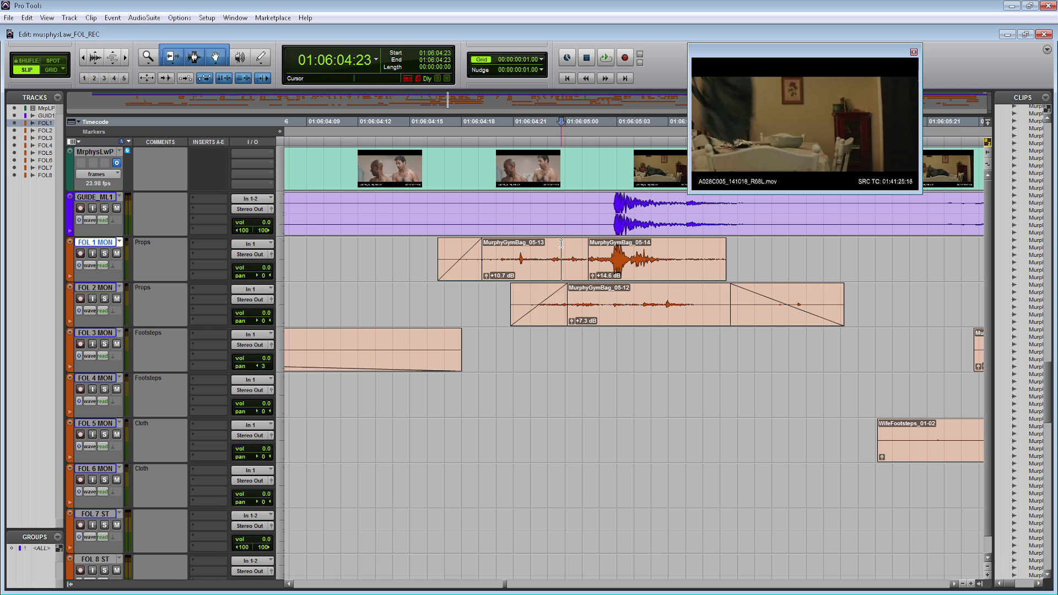
key(space)
key(space)
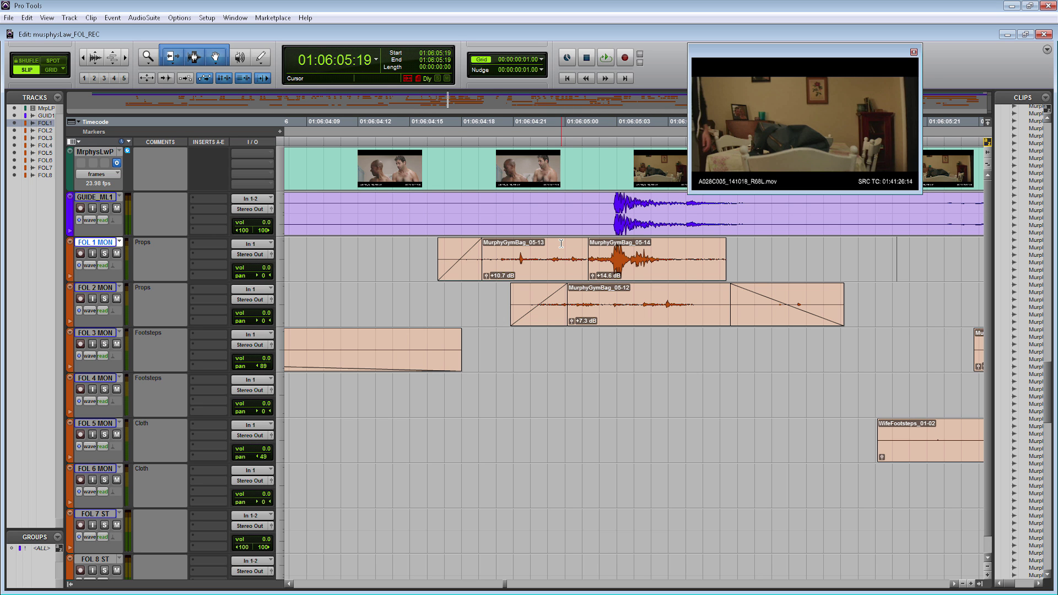
Examine the Foley clips on all tracks across the full length of the session.
key(r)
key(r)
key(r)
key(r)
key(r)
key(r)
key(r)
key(r)
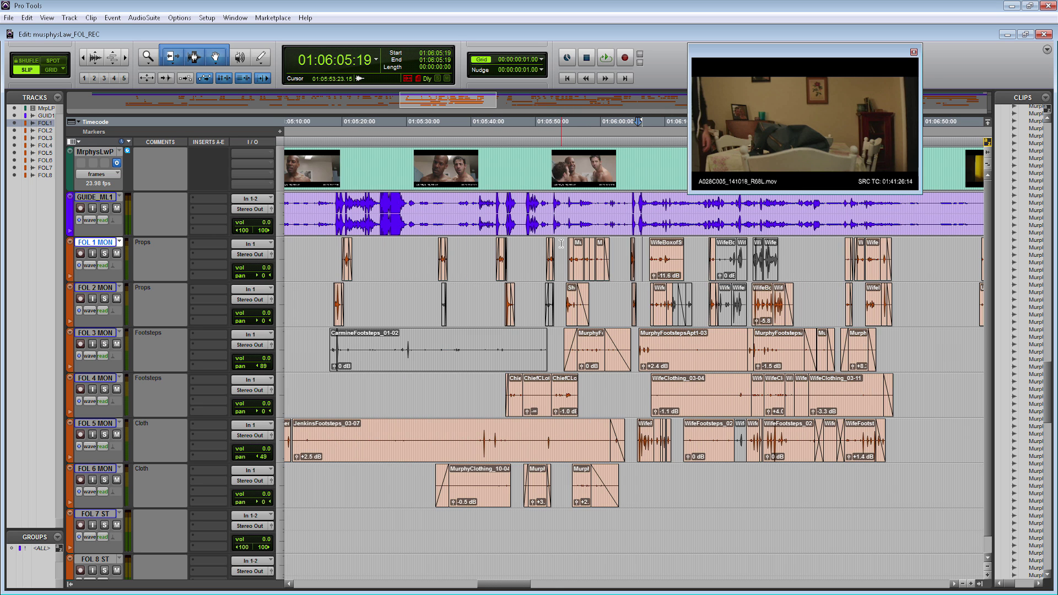
key(r)
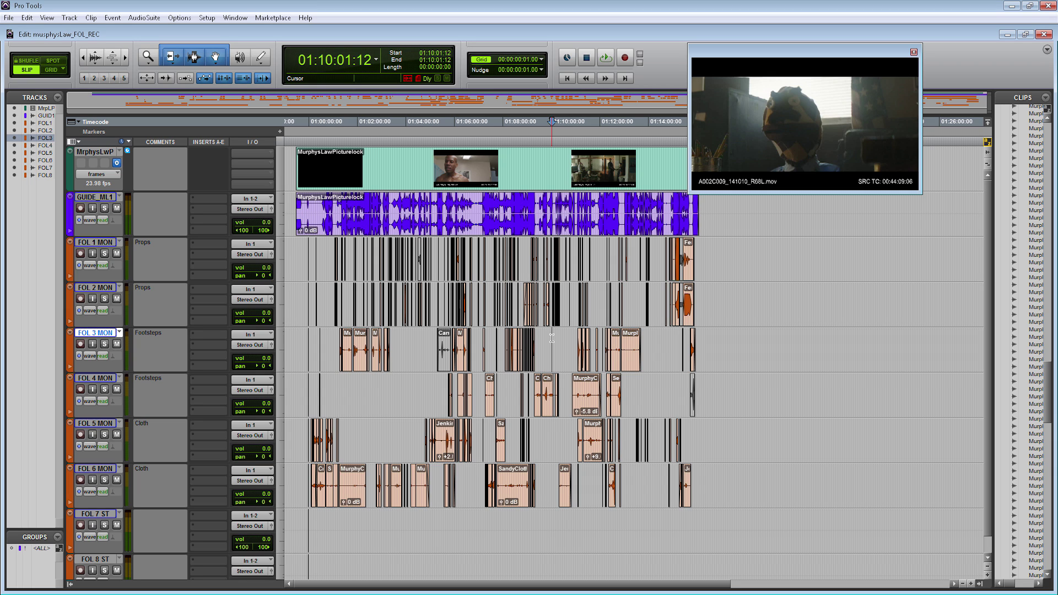
Set up a session copy in the latest format that includes the audio files.
click(9, 17)
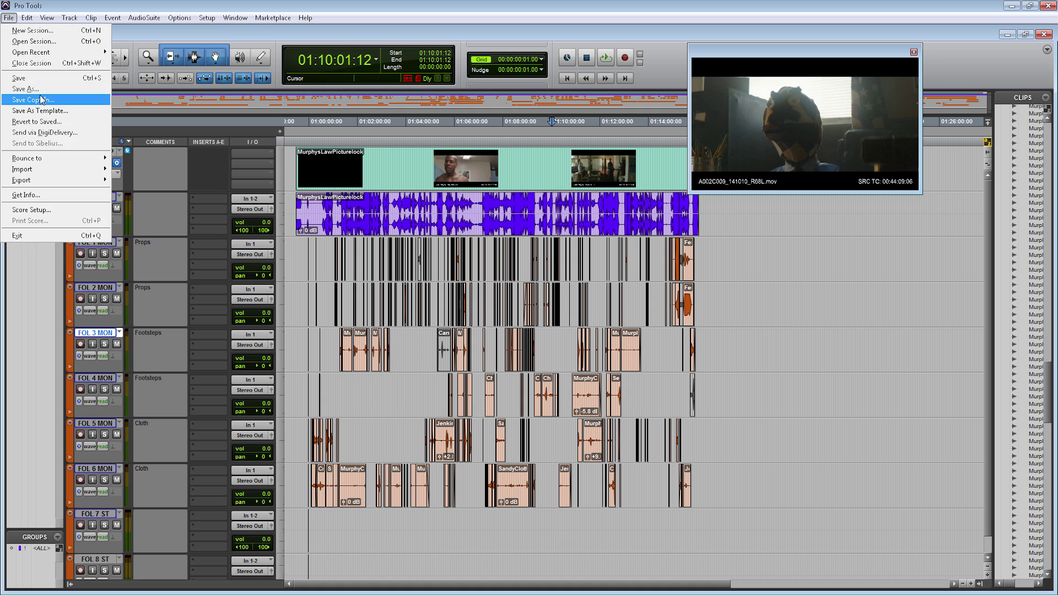
click(22, 99)
click(398, 273)
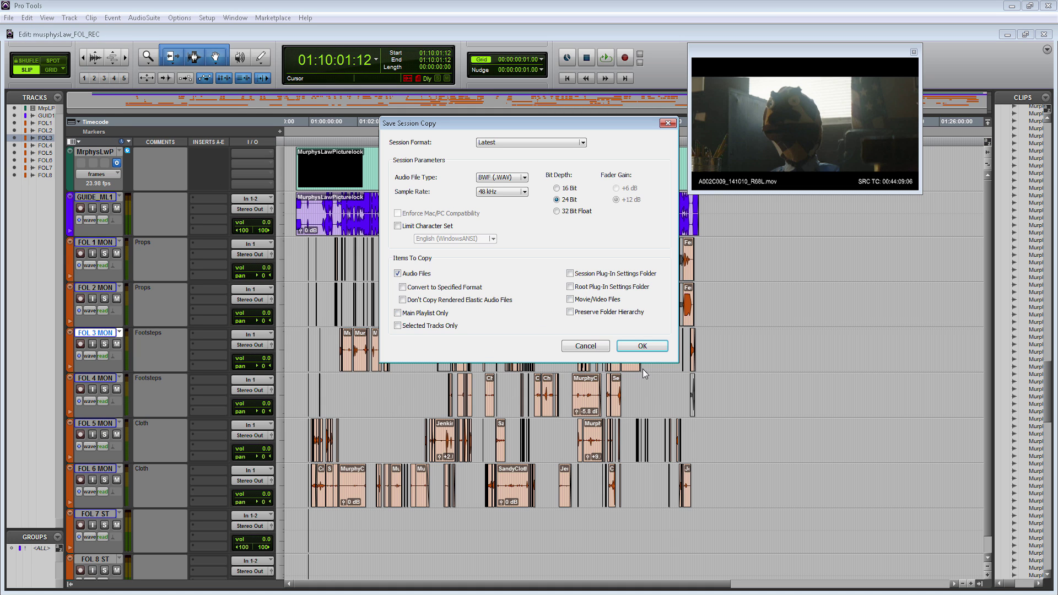
click(643, 346)
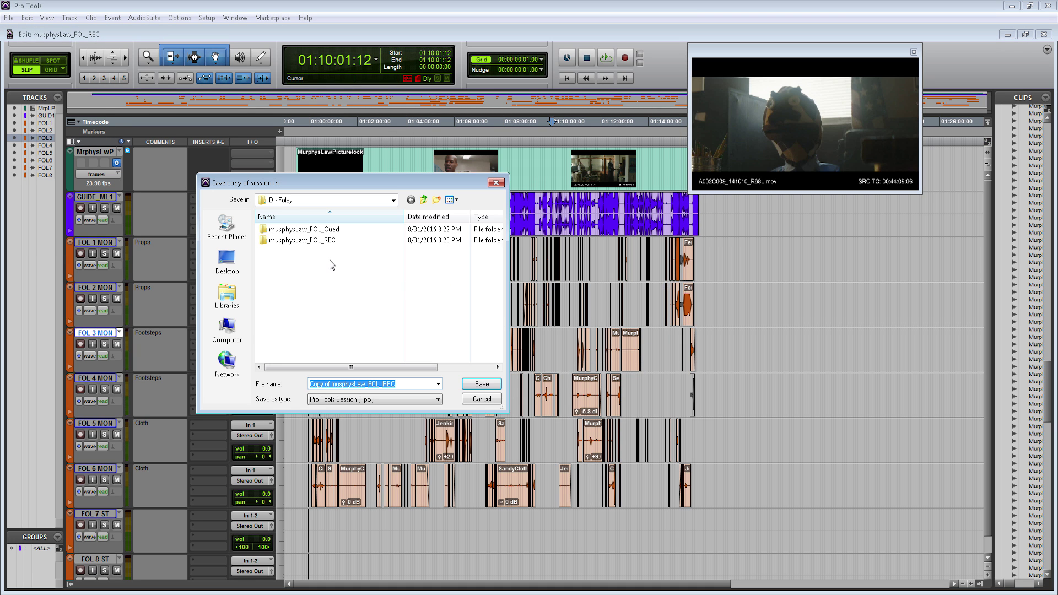
Save the copy in the D - Foley folder as musphysLaw_FOL_EDITED.
click(413, 387)
key(BackSpace)
key(BackSpace)
key(BackSpace)
text(EDITED)
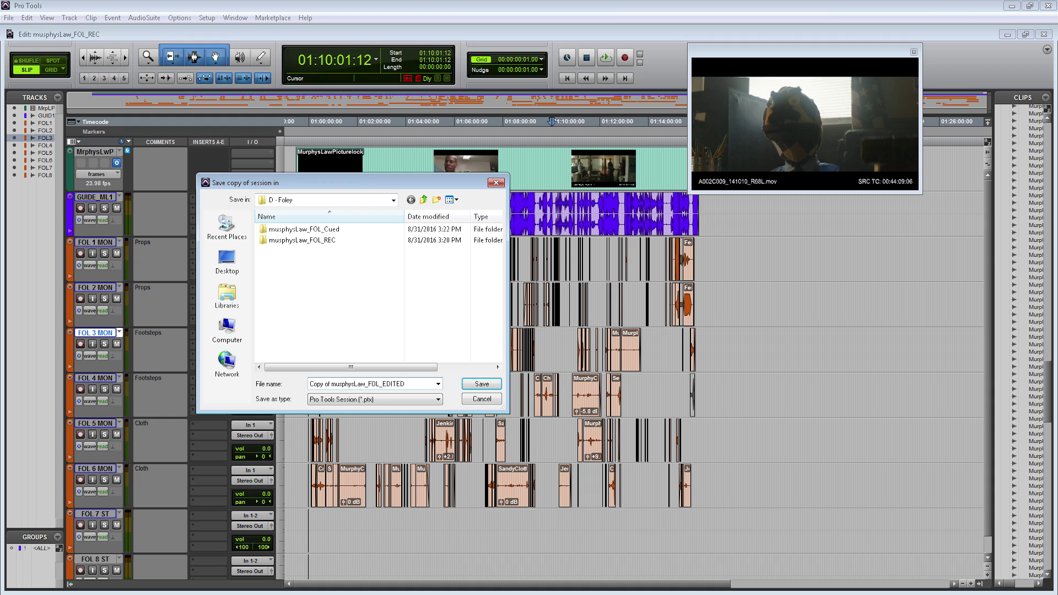
click(332, 384)
key(BackSpace)
key(BackSpace)
key(BackSpace)
key(BackSpace)
key(BackSpace)
key(BackSpace)
key(BackSpace)
key(BackSpace)
key(Return)
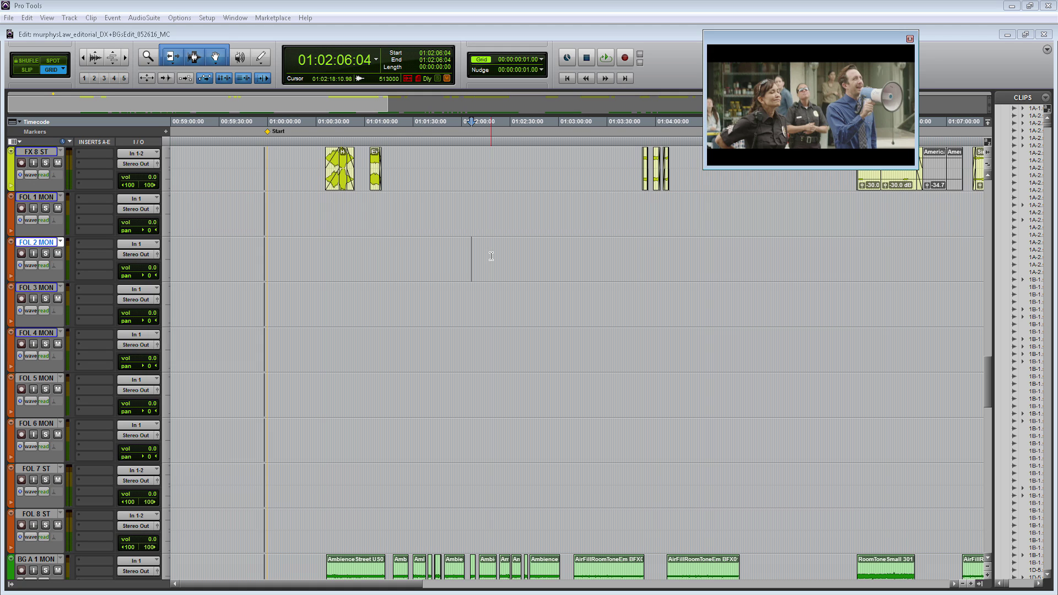
In the DX+BGsEdit editorial session, delete the tracks FOL 1 MON through FOL 8 ST together with their clips.
click(55, 200)
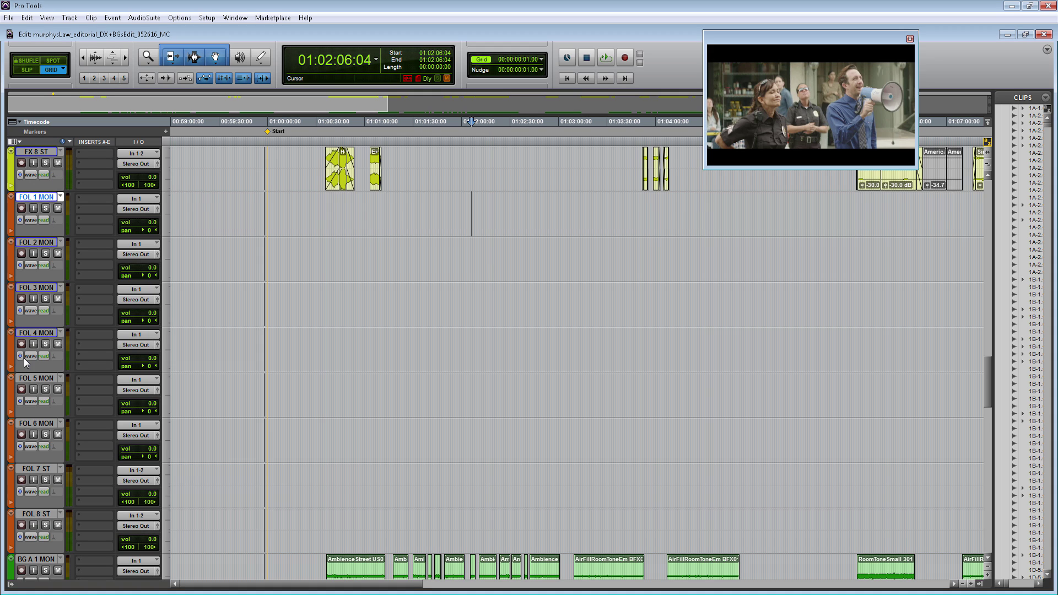
shift+click(43, 517)
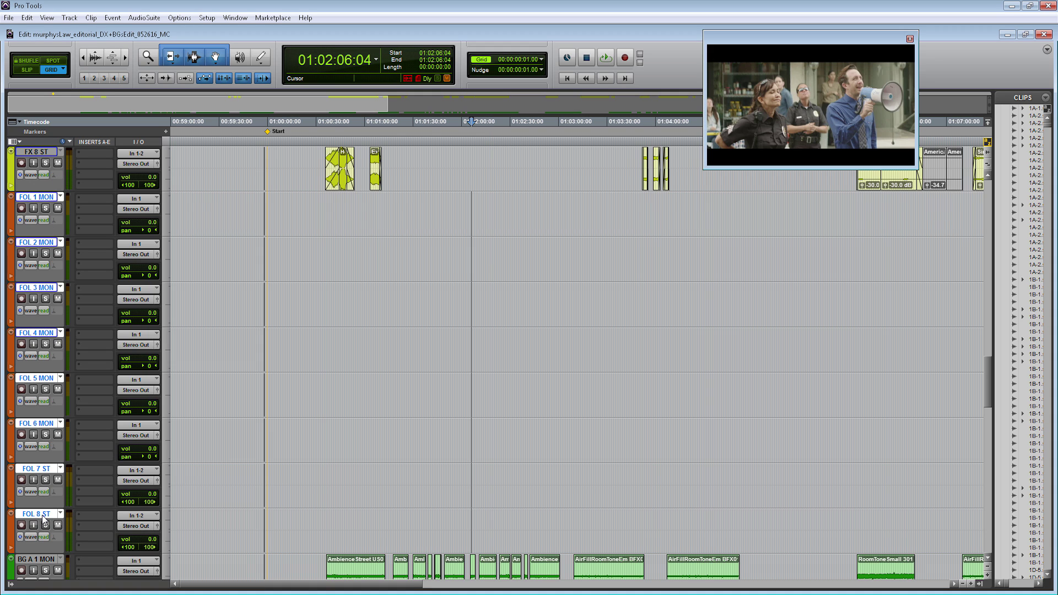
right_click(43, 518)
click(61, 521)
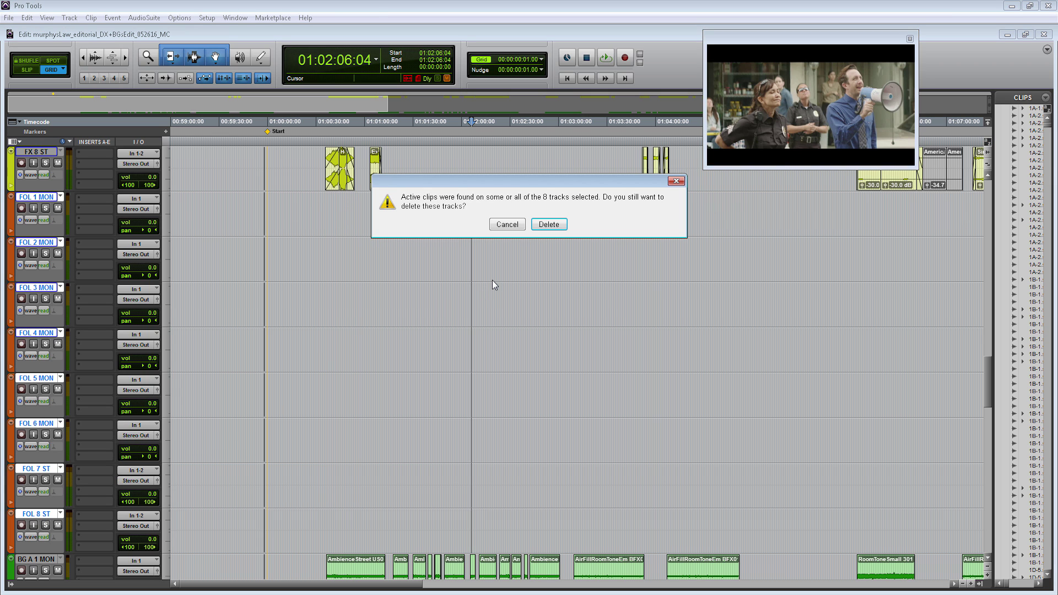
key(Return)
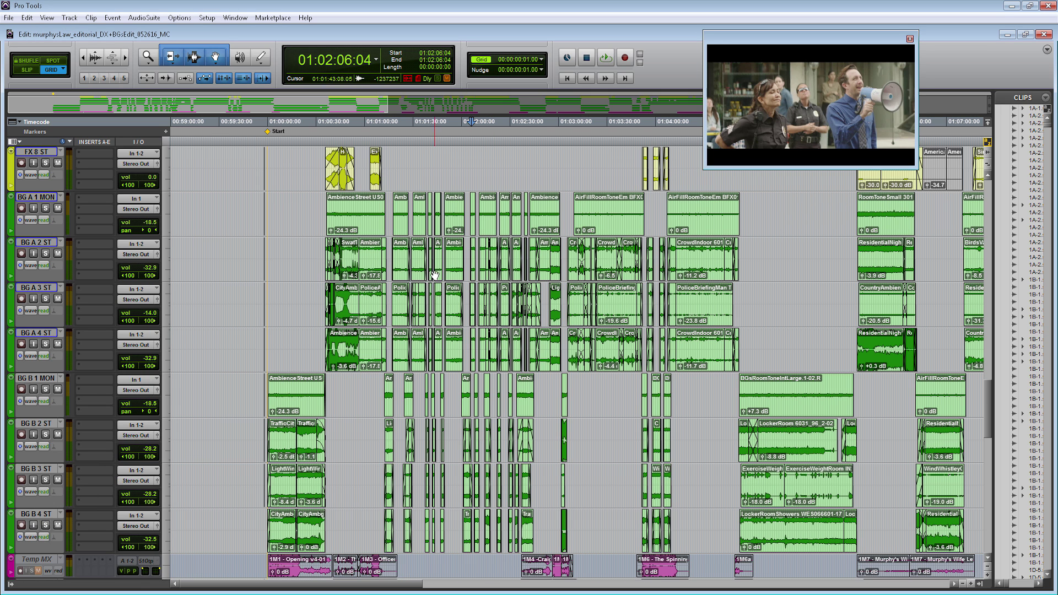
Select the FX 8 ST track and choose musphysLaw_FOL_EDITED.ptx from the D - Foley folder as the source for importing session data.
click(39, 156)
key(alt+shift+i)
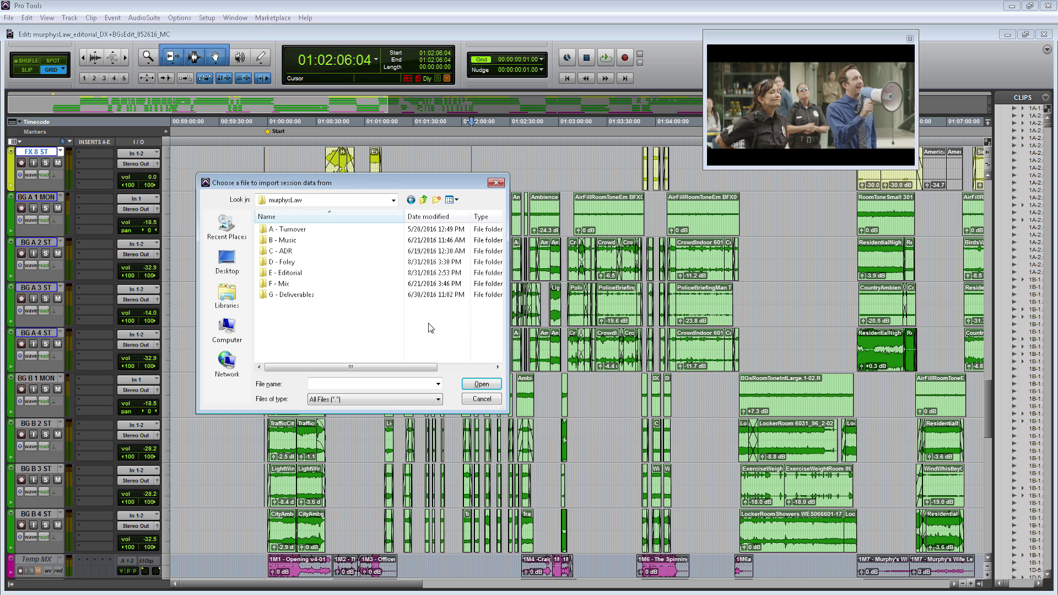
double_click(297, 264)
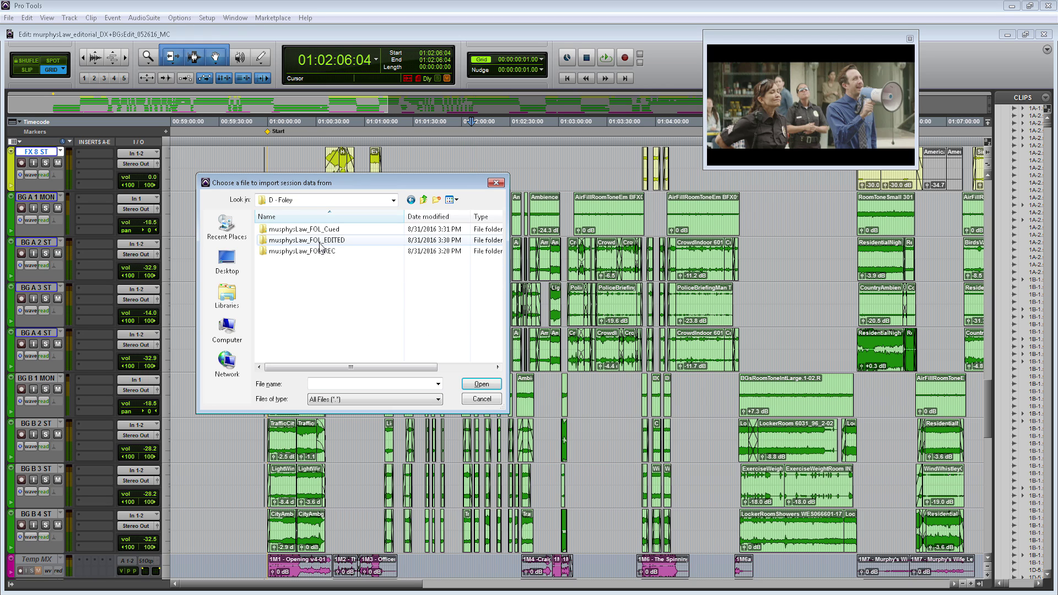
double_click(321, 242)
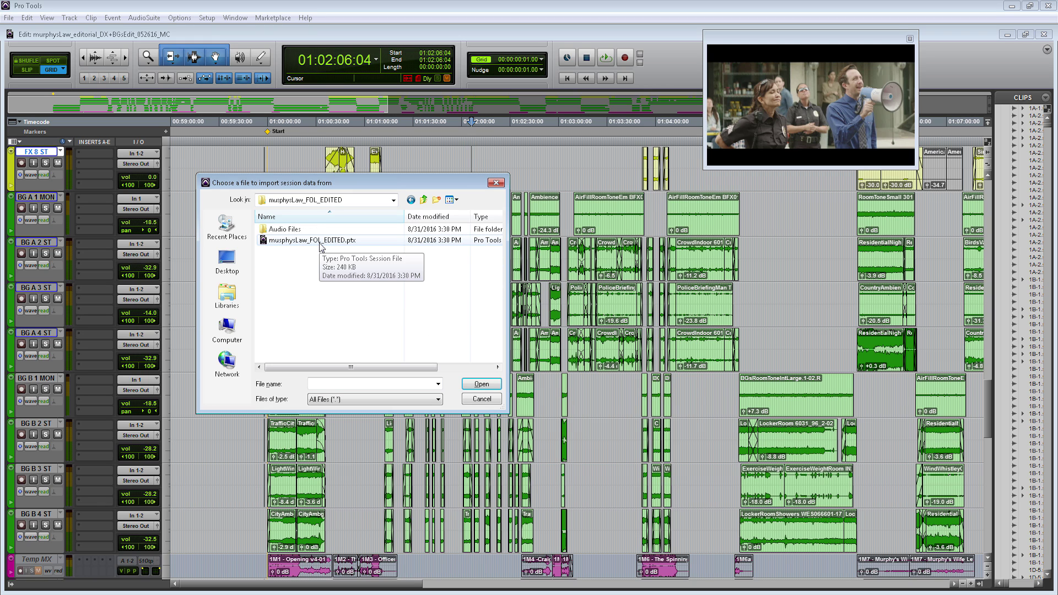
double_click(320, 243)
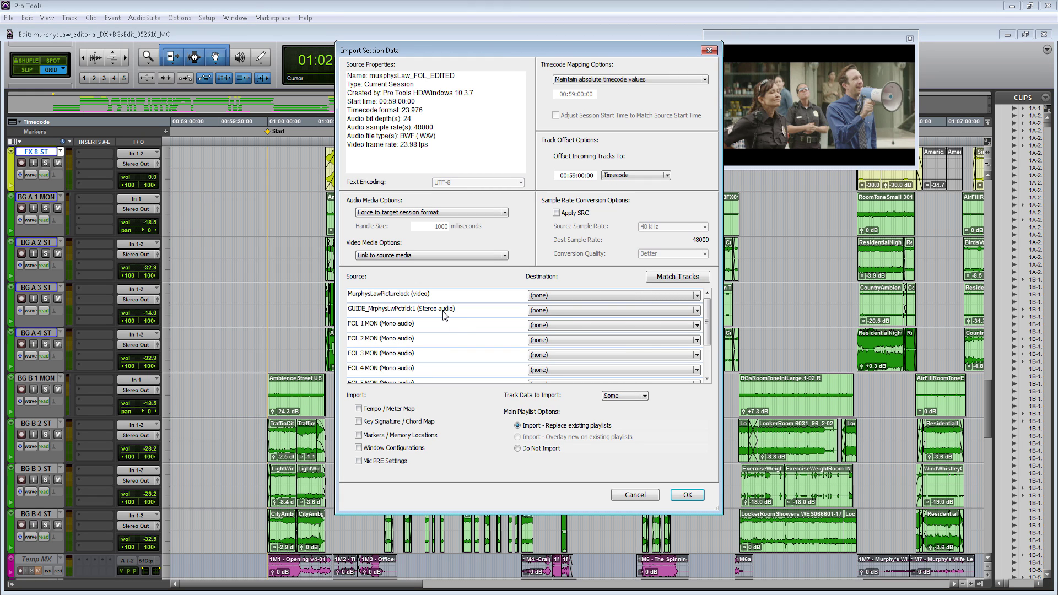
Import the source tracks FOL 1 MON through FOL 8 ST as new tracks.
click(418, 325)
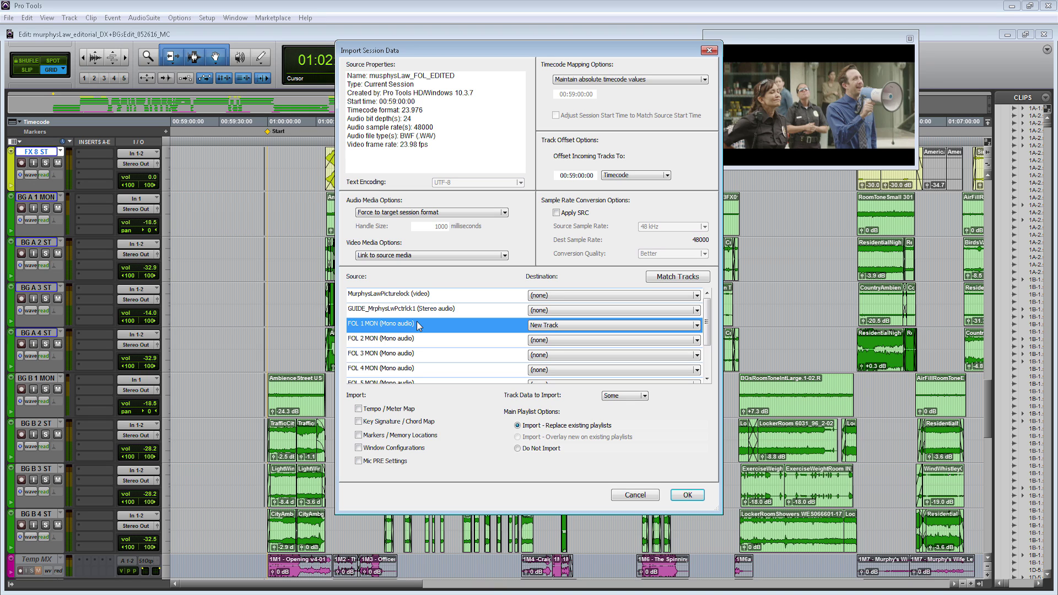
scroll(420, 325, down, 2)
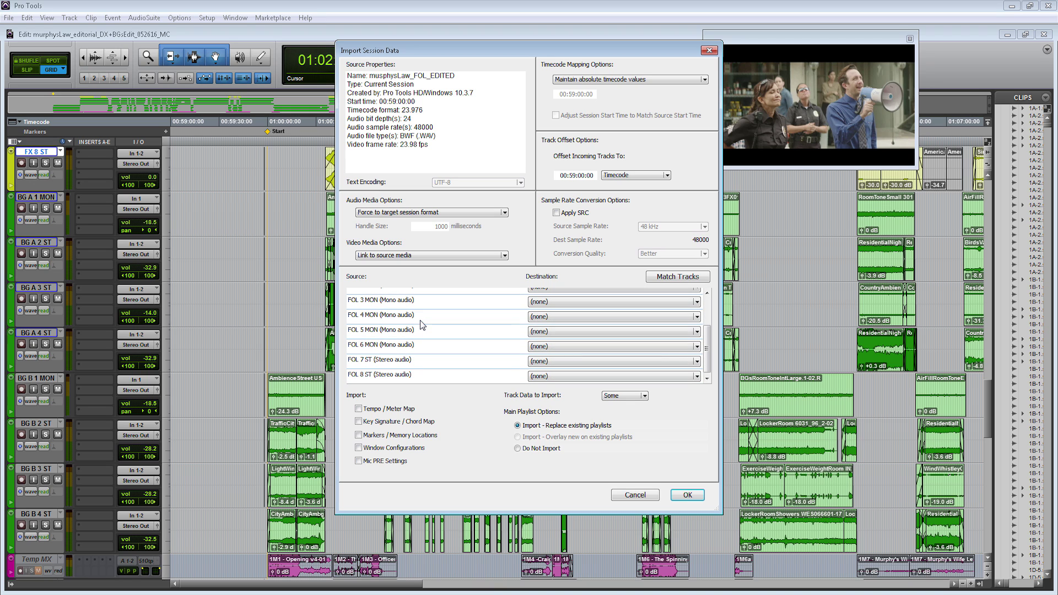
shift+click(410, 375)
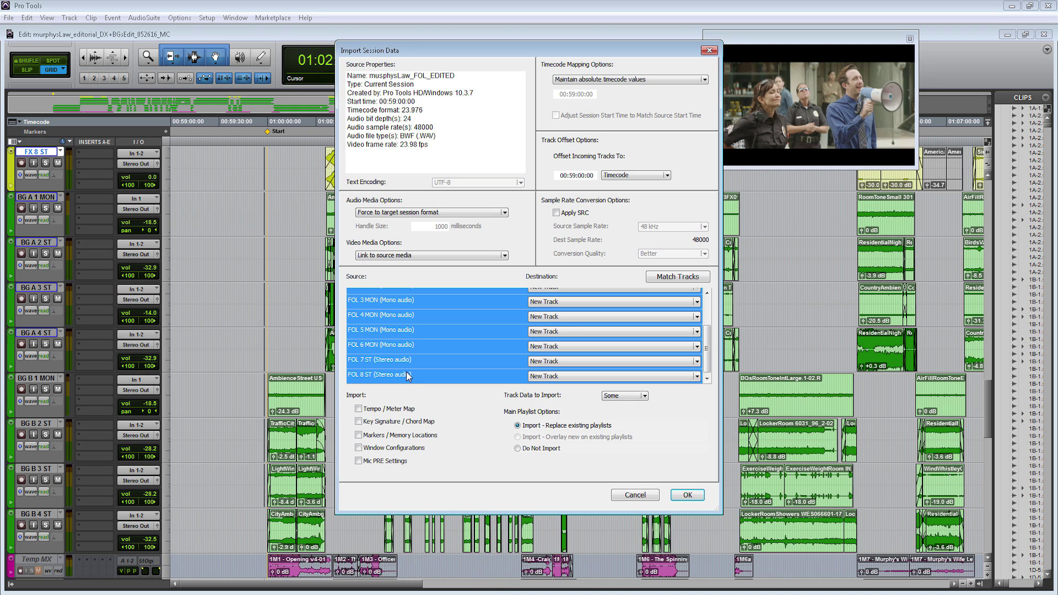
click(688, 495)
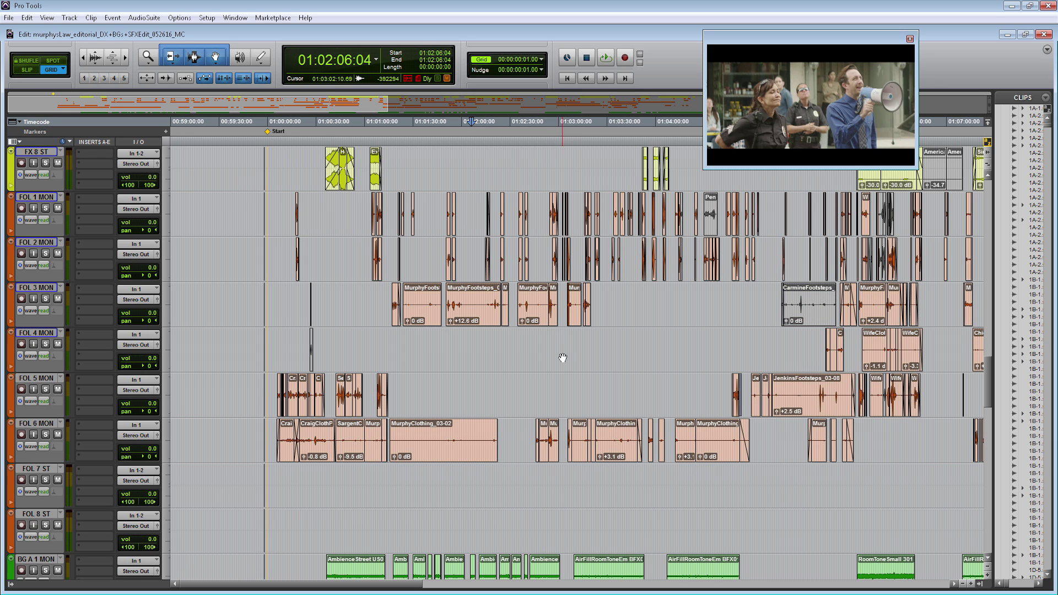
Set up a copy of the editorial session that includes its audio files.
click(9, 18)
click(48, 99)
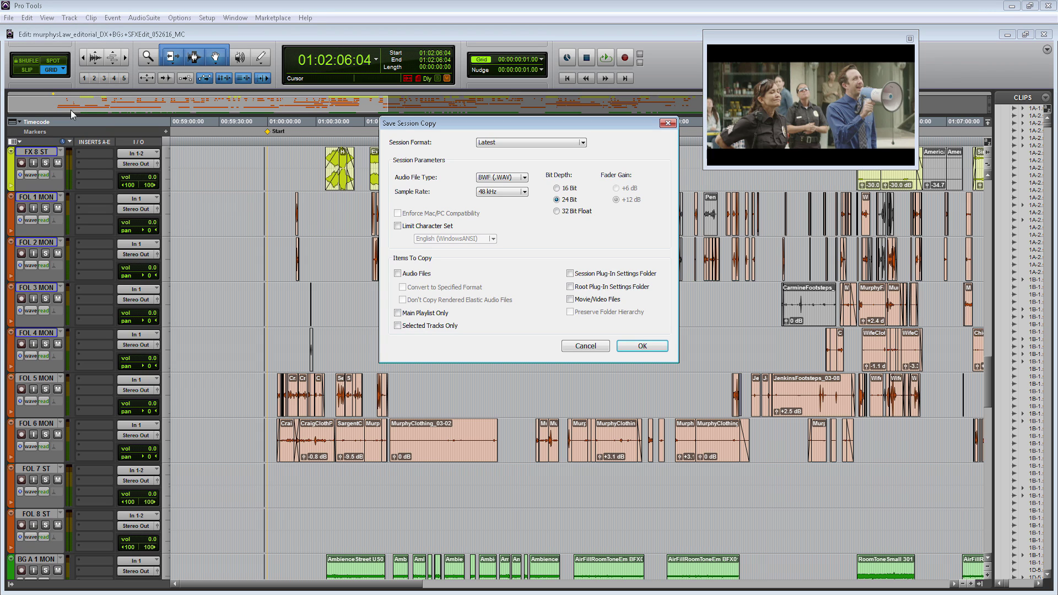
click(410, 274)
click(625, 351)
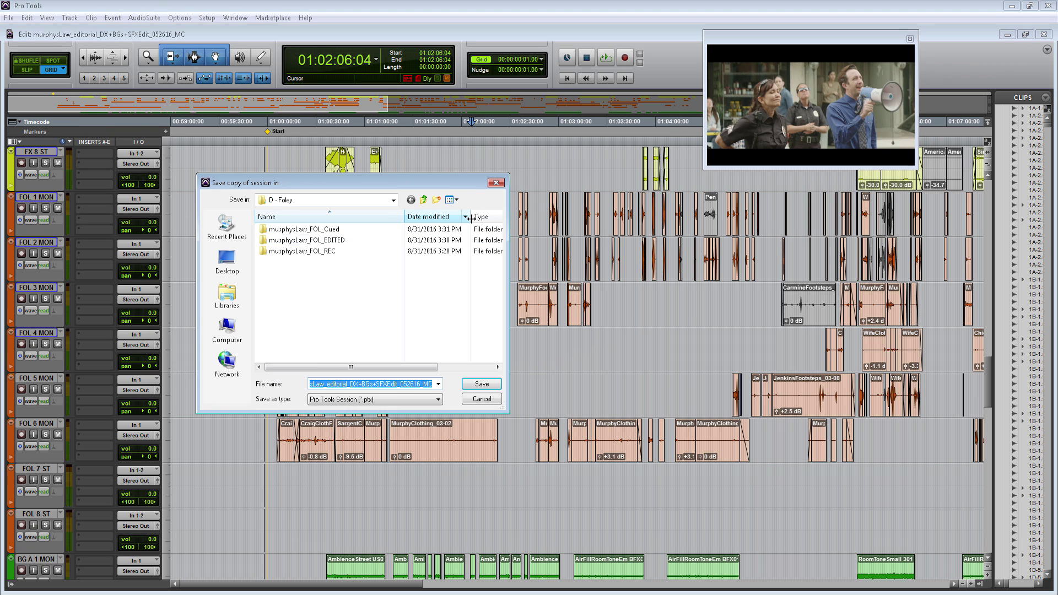
Save the copy in the E - Editorial folder, adding "+FOL" after "SFX" in its name and replacing the date's leading digits with 06181.
click(425, 201)
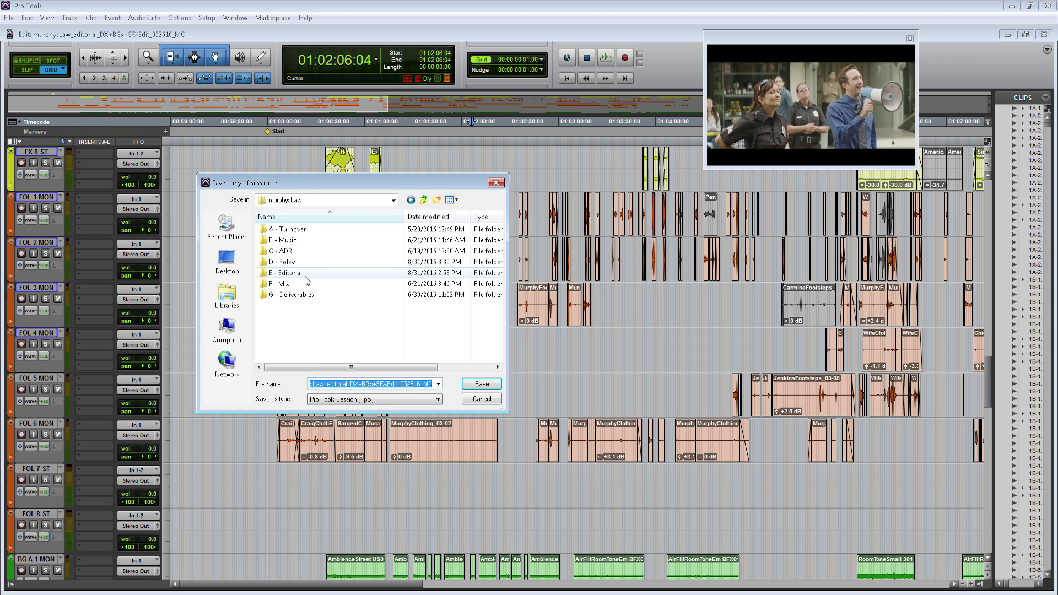
double_click(408, 273)
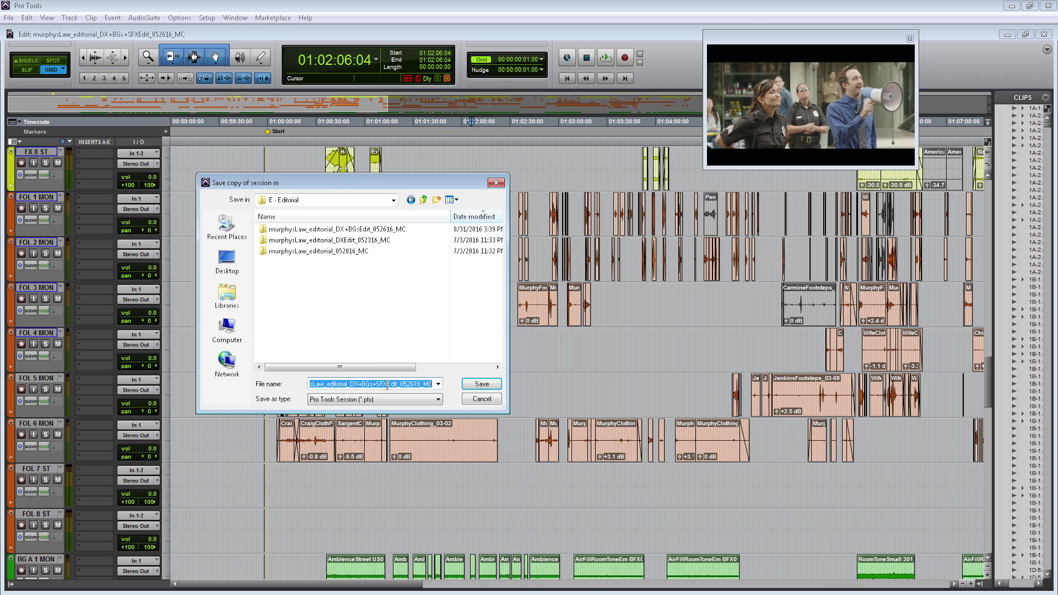
click(387, 385)
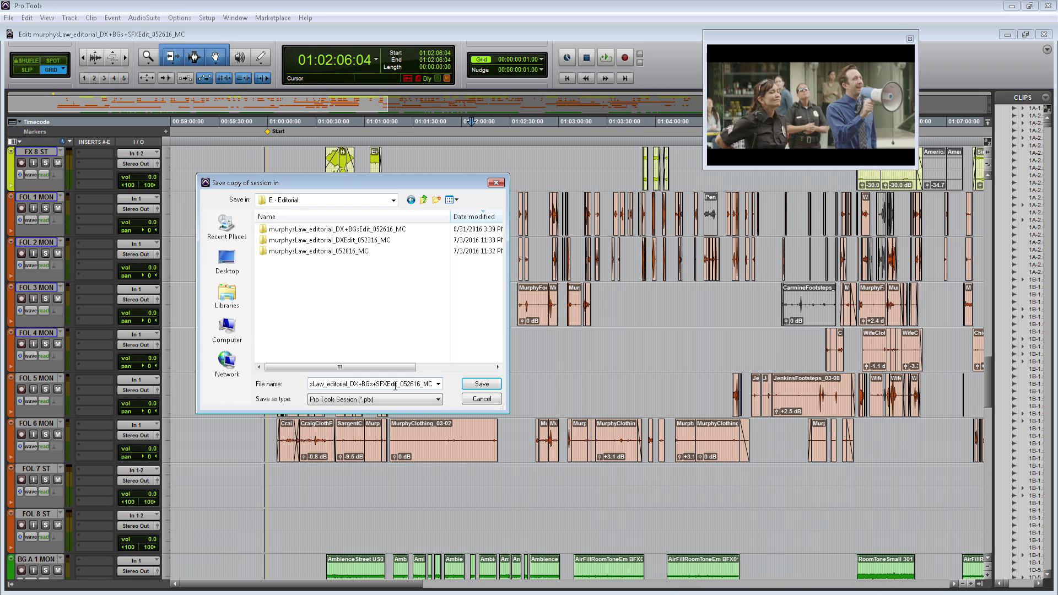
text(+FOL)
drag(432, 384, 414, 384)
text(06181)
key(Right)
click(483, 385)
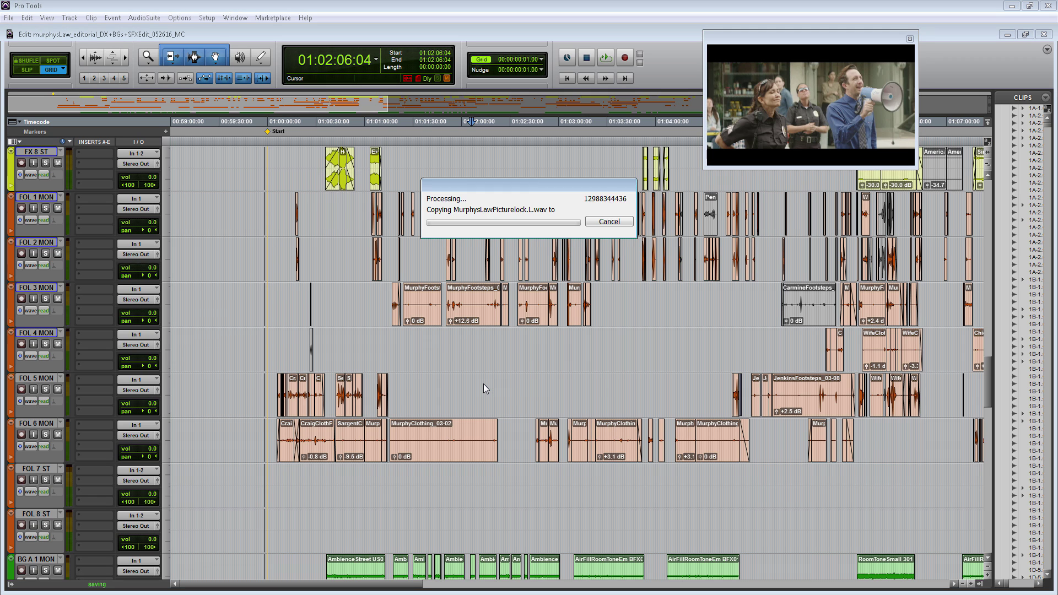